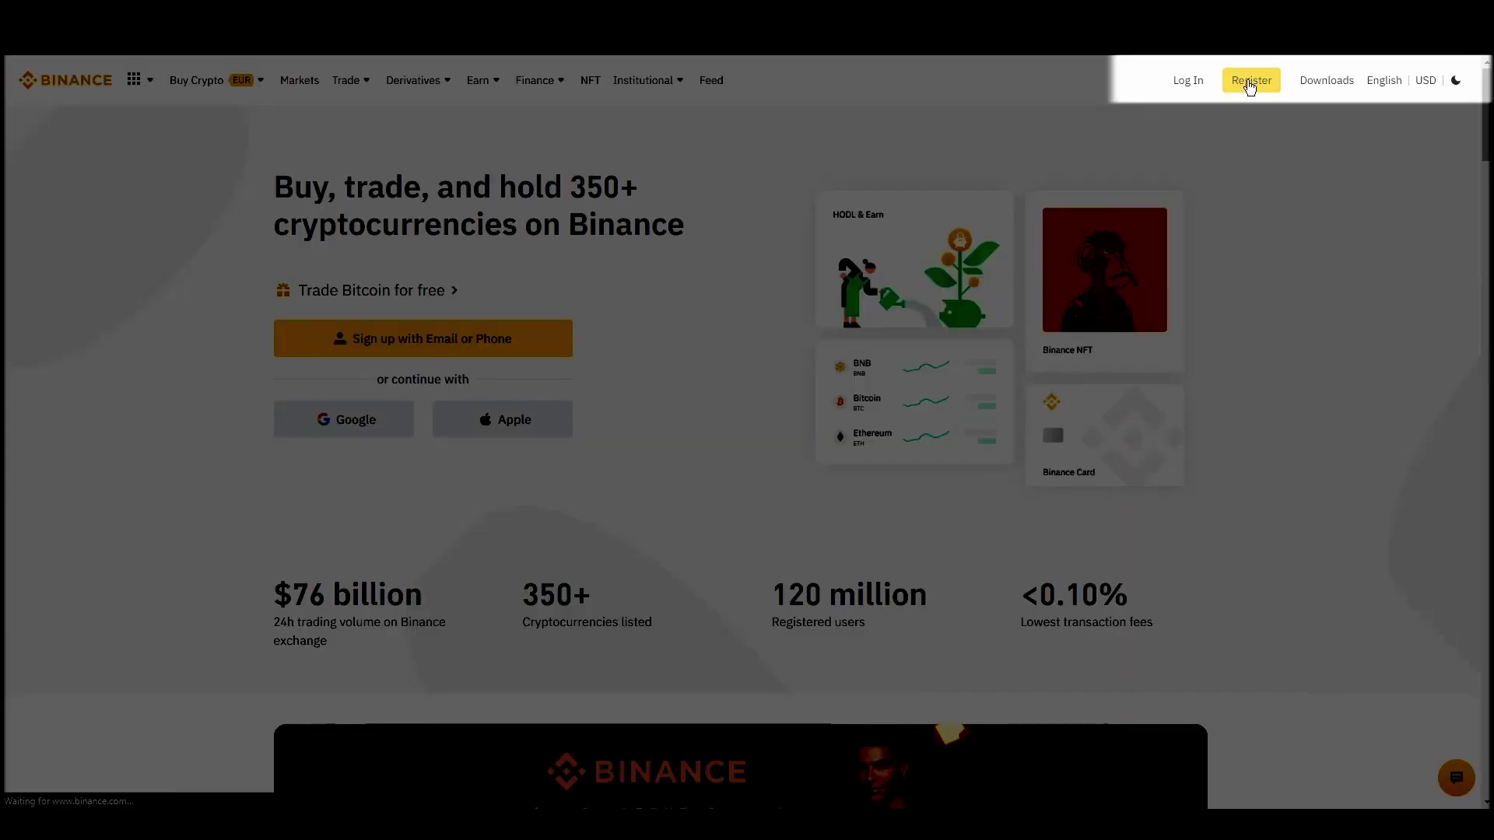
Step: Register a new Binance account with an e-mail and password, accepting terms and confirming the e-mail code
{"action": "left_click", "coordinate": [568, 299]}
{"action": "left_click", "coordinate": [674, 266]}
{"action": "key", "text": "Tab"}
{"action": "type", "text": "•••••••••••"}
{"action": "left_click", "coordinate": [517, 471]}
{"action": "left_click", "coordinate": [780, 614]}
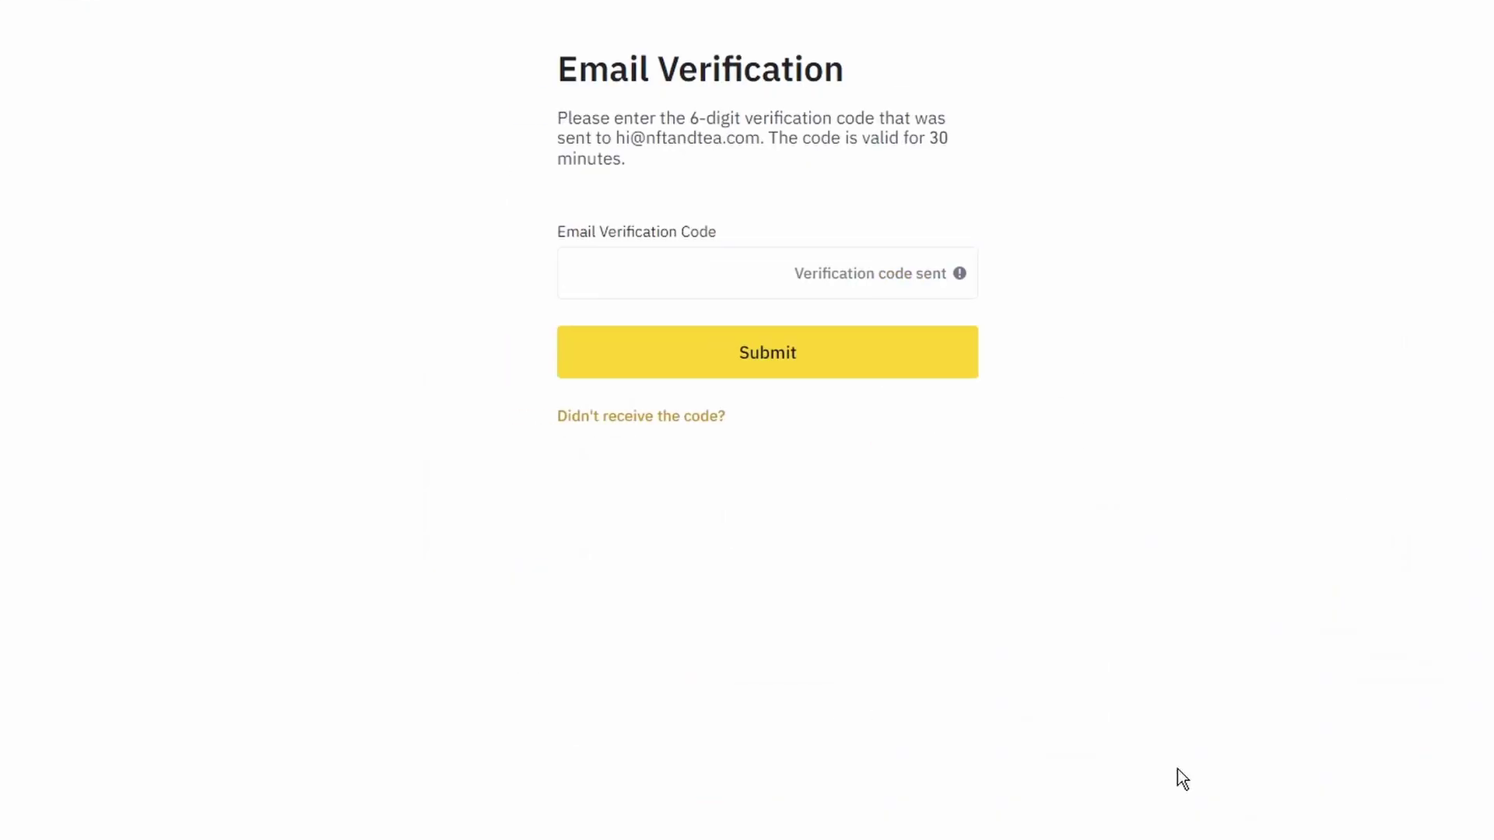
{"action": "left_click", "coordinate": [725, 293]}
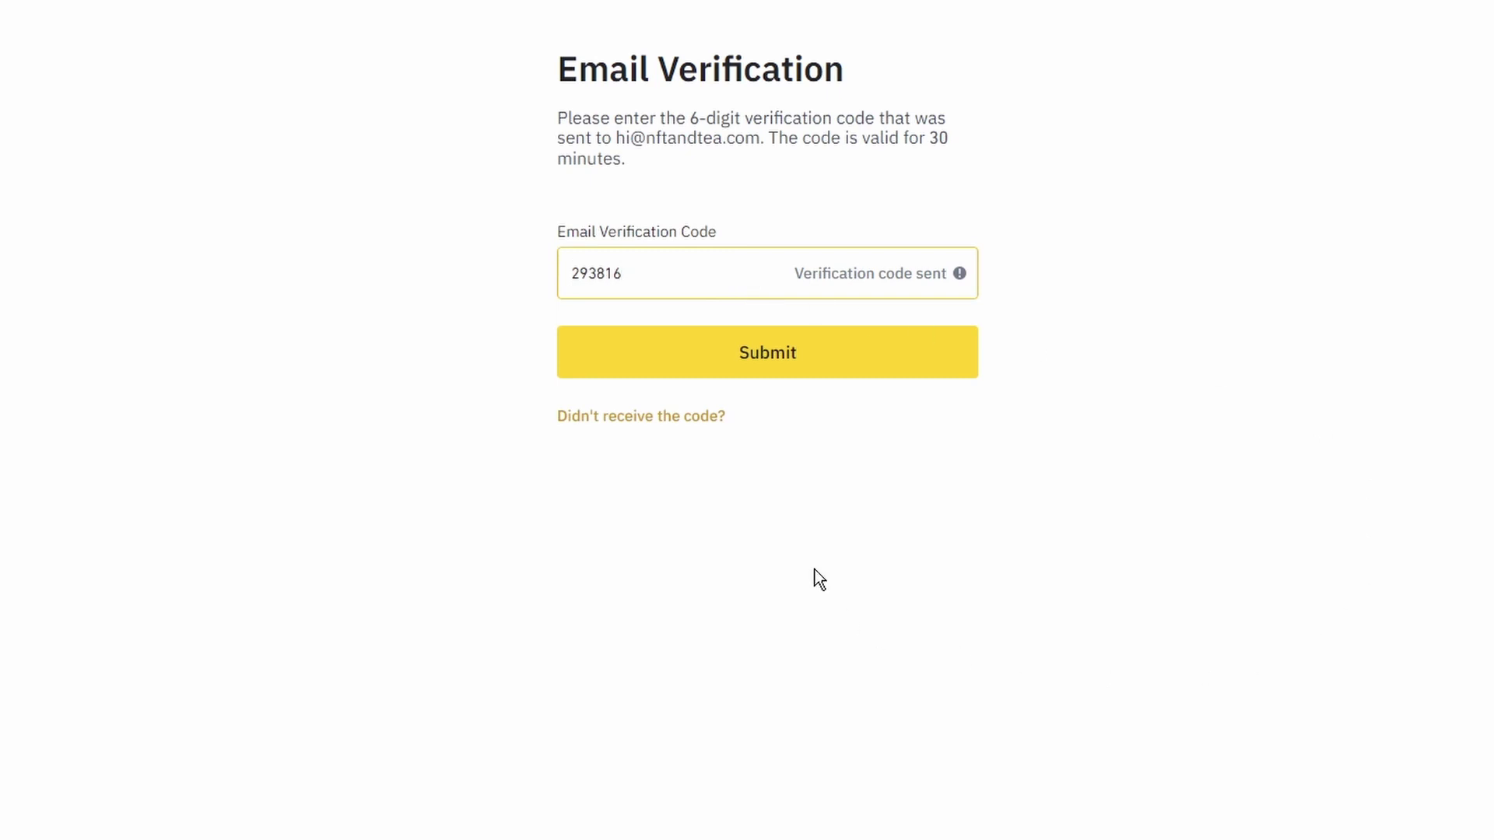
{"action": "left_click", "coordinate": [817, 364]}
Step: Begin identity verification, confirming country of residence and nationality
{"action": "left_click", "coordinate": [530, 543]}
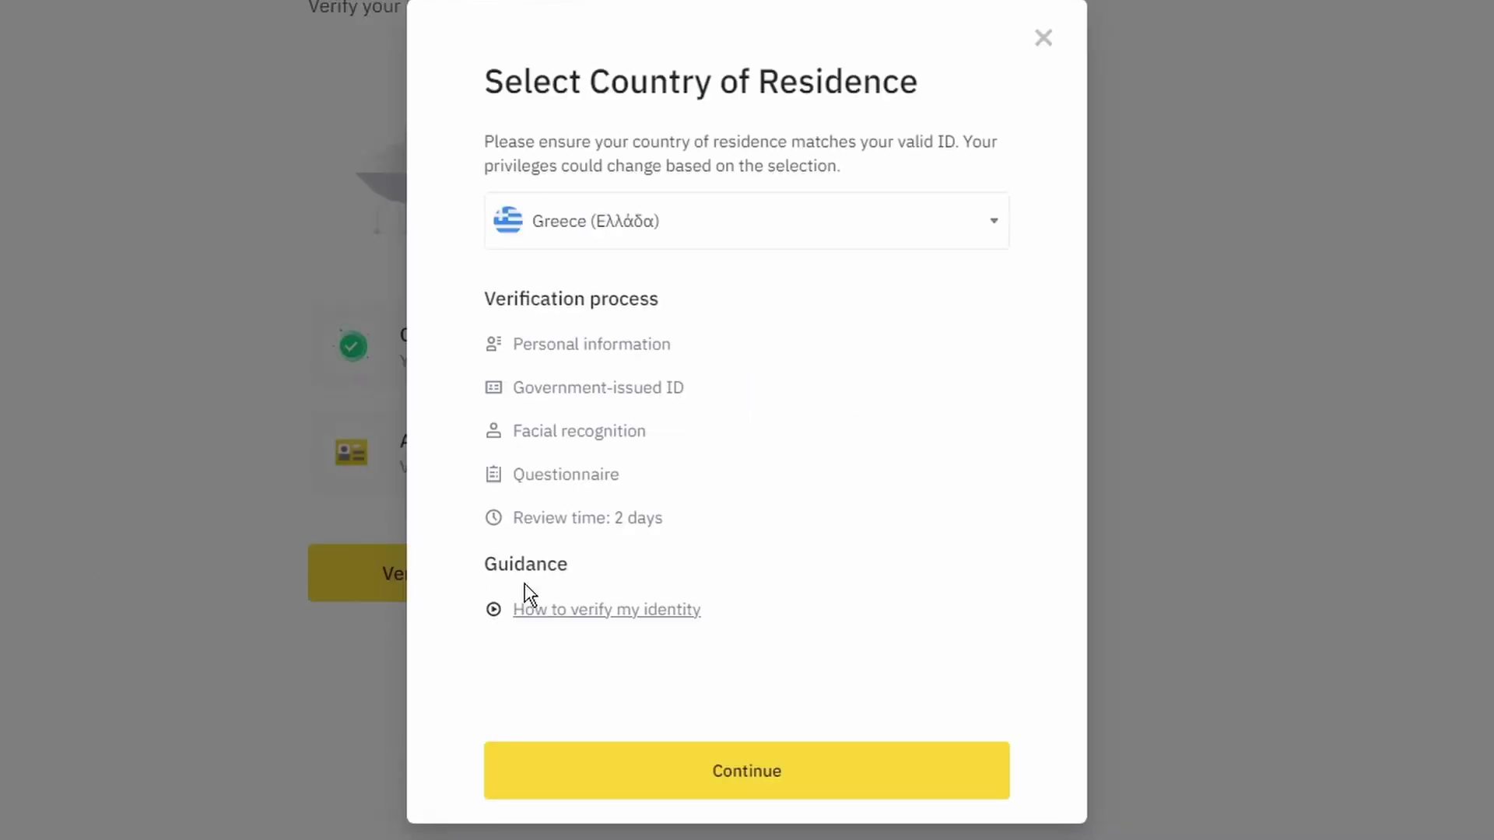
{"action": "key", "text": "Return"}
{"action": "left_click", "coordinate": [778, 233]}
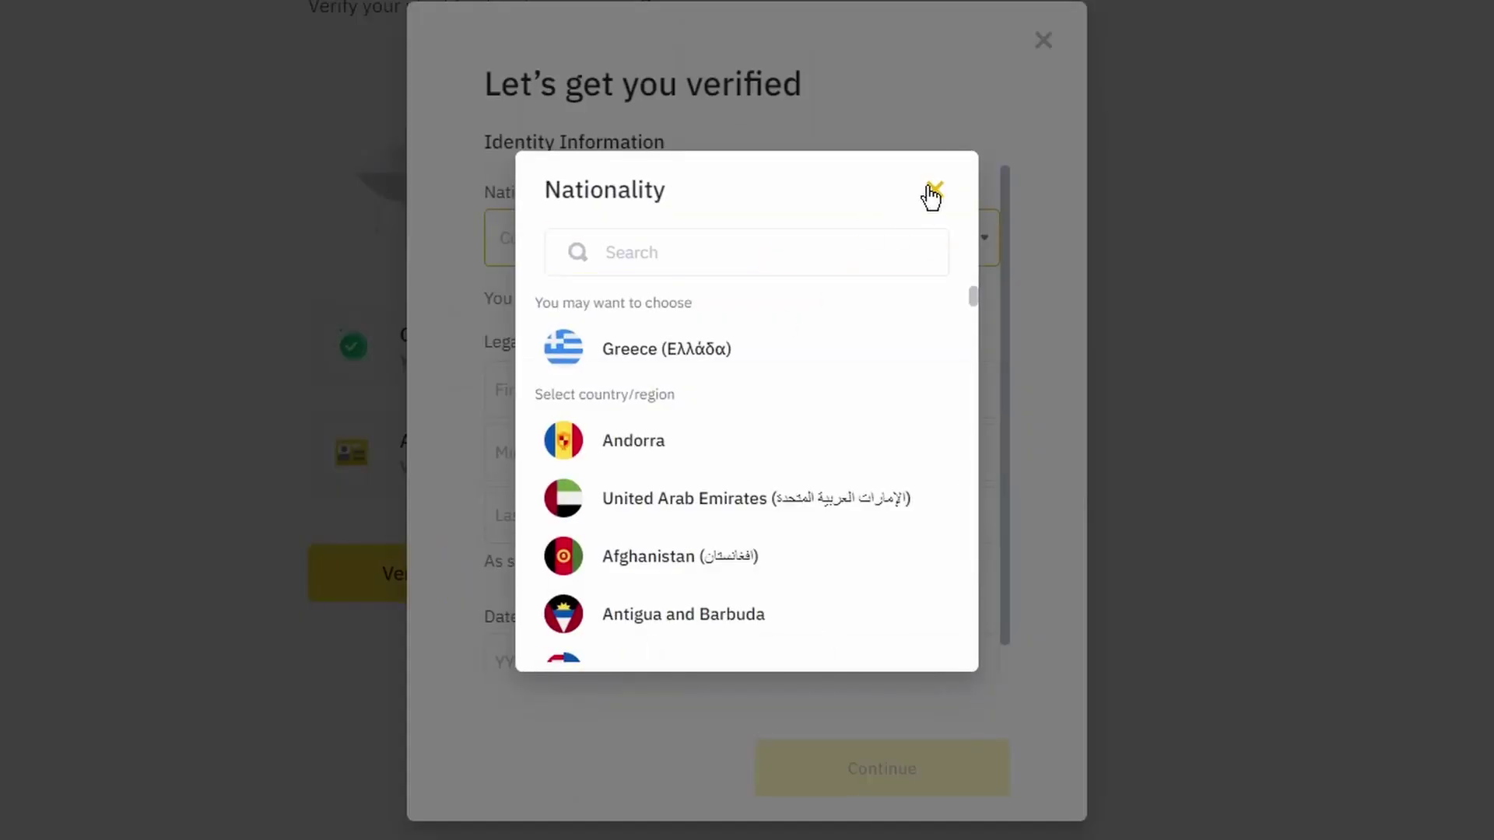
Step: Enter the legal name and birth date (1998, 11) and submit the personal details
{"action": "left_click", "coordinate": [930, 190]}
{"action": "left_click", "coordinate": [818, 358]}
{"action": "type", "text": "Example"}
{"action": "key", "text": "Tab"}
{"action": "type", "text": "Example"}
{"action": "key", "text": "Tab"}
Step: Fill in the home street address, postal code and city, and submit the address
{"action": "type", "text": "Example"}
{"action": "left_click", "coordinate": [638, 630]}
{"action": "type", "text": "1998"}
{"action": "key", "text": "Tab"}
{"action": "type", "text": "11"}
{"action": "key", "text": "Tab"}
{"action": "type", "text": "11"}
{"action": "left_click", "coordinate": [778, 267]}
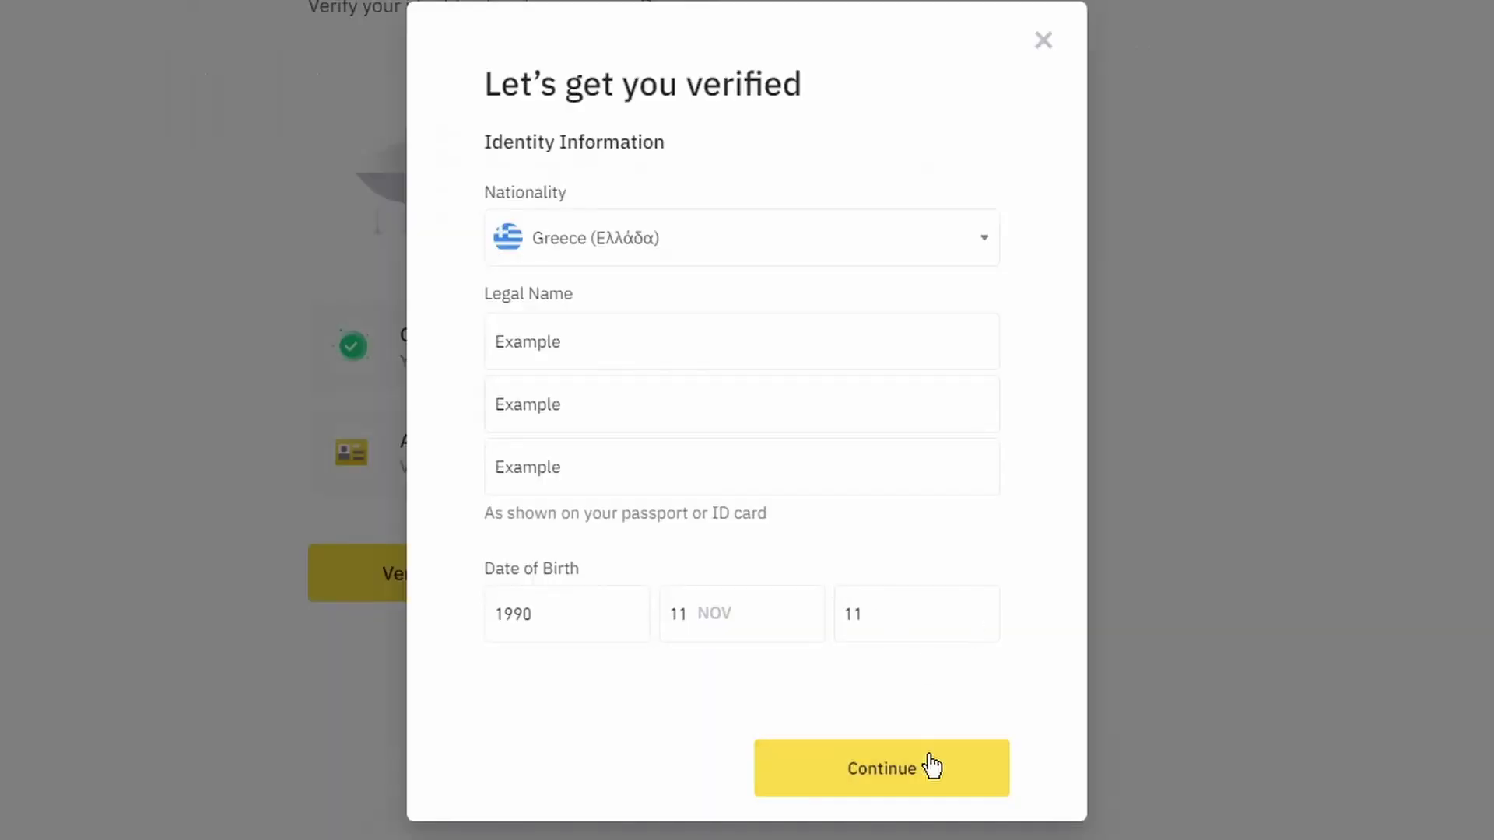
{"action": "left_click", "coordinate": [944, 770]}
{"action": "left_click", "coordinate": [658, 218]}
{"action": "type", "text": "Example"}
{"action": "key", "text": "Tab"}
{"action": "type", "text": "Example"}
{"action": "left_click", "coordinate": [643, 413]}
{"action": "type", "text": "Example"}
{"action": "left_click", "coordinate": [902, 770]}
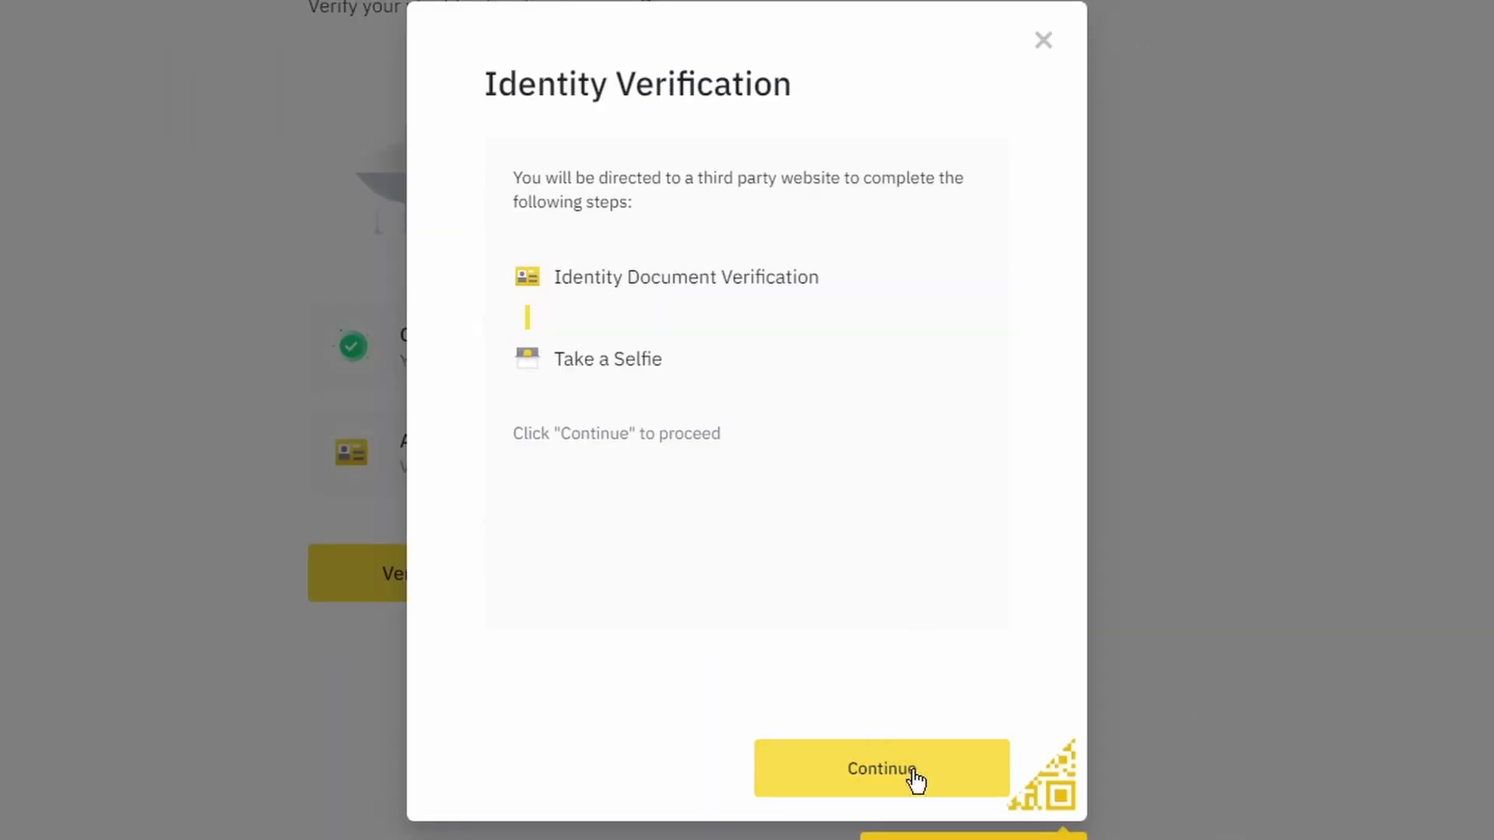
Step: Consent to the third-party identity check, choose driver's license, allow the camera, then close the document window
{"action": "left_click", "coordinate": [913, 780]}
{"action": "left_click", "coordinate": [511, 277]}
{"action": "left_click", "coordinate": [754, 351]}
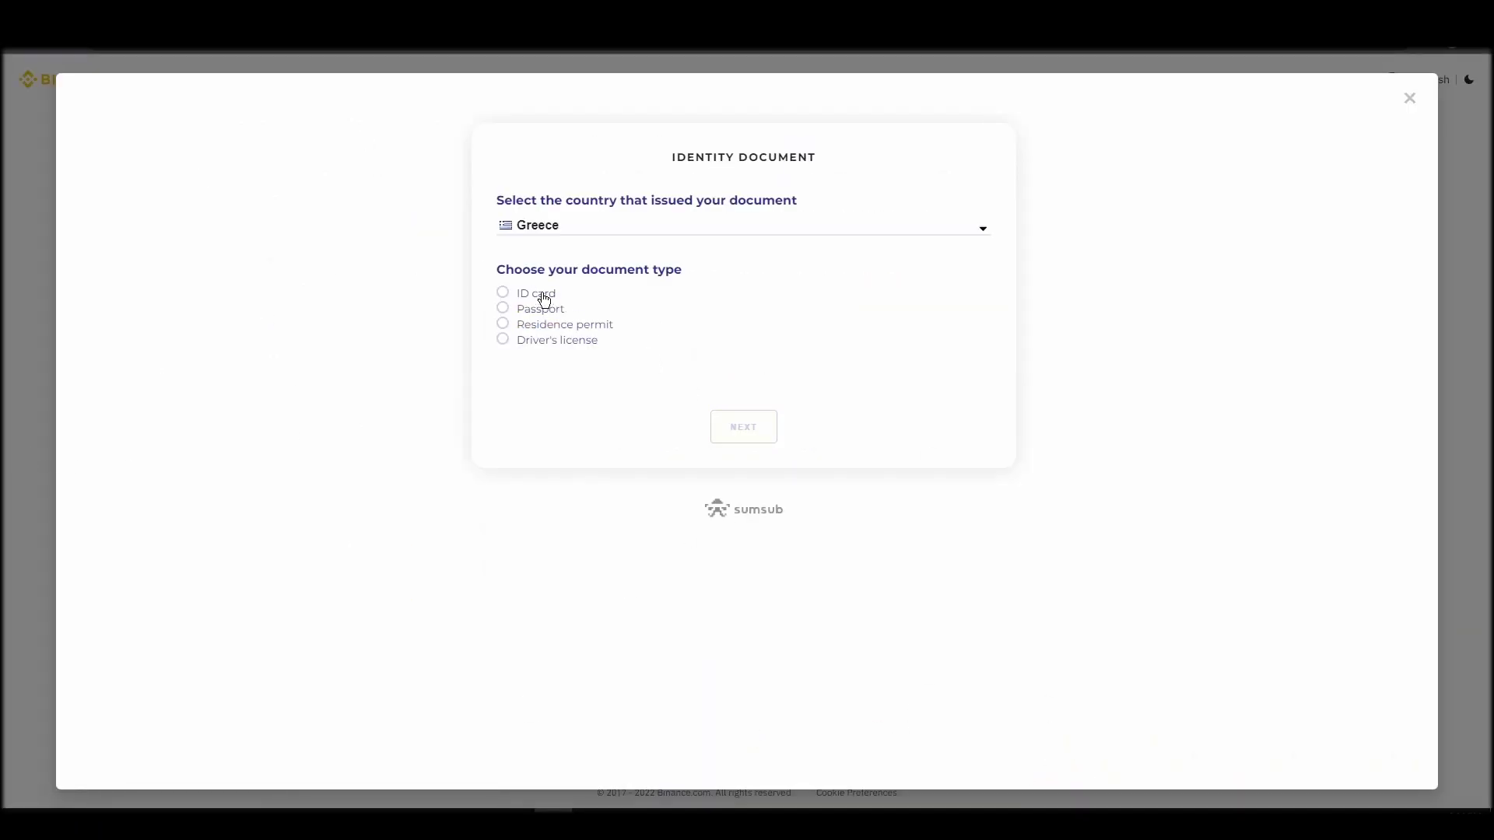
{"action": "left_click", "coordinate": [542, 308]}
{"action": "left_click", "coordinate": [559, 339]}
{"action": "left_click", "coordinate": [741, 613]}
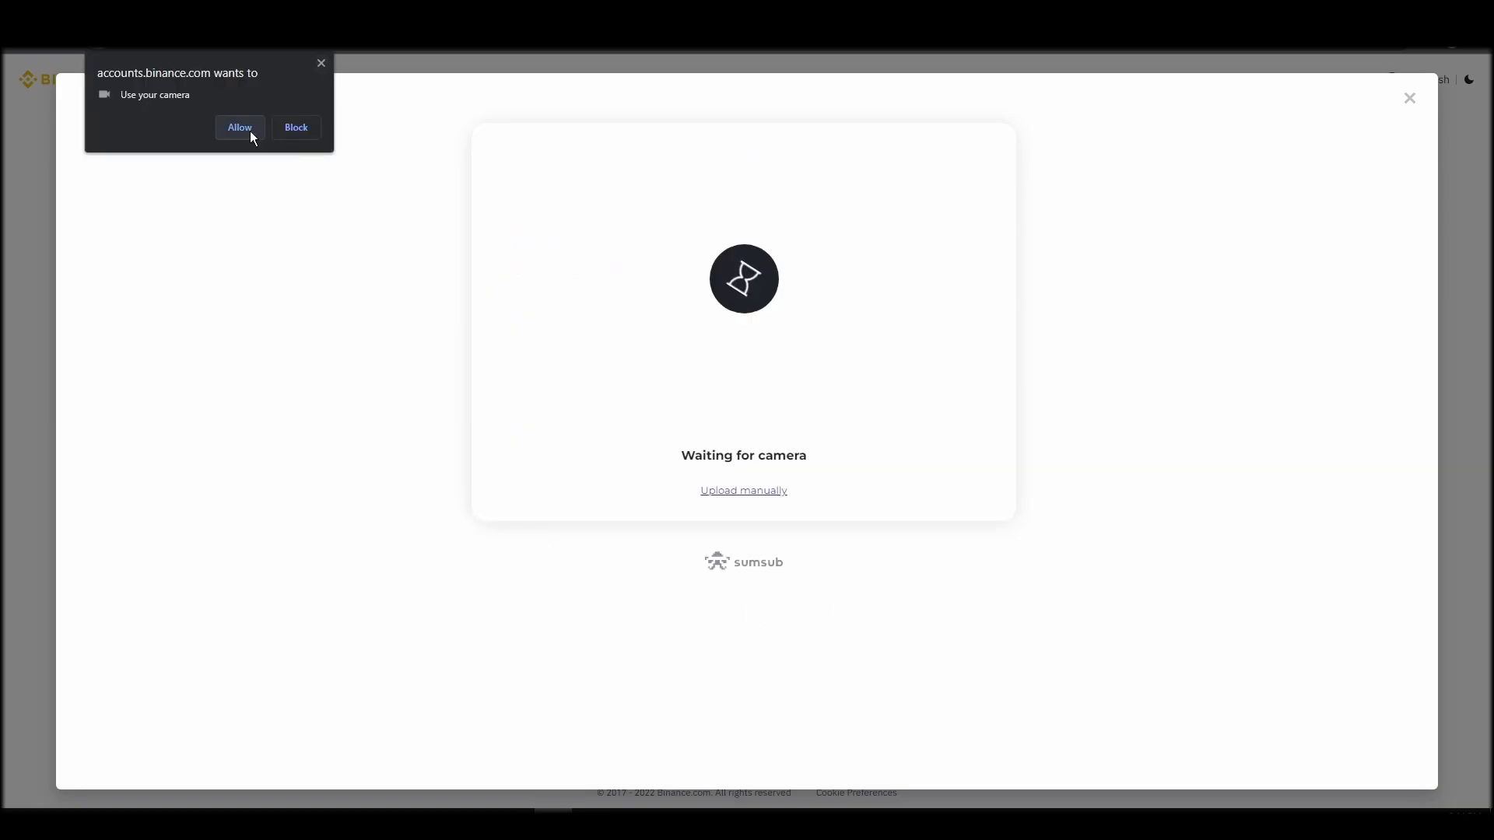
{"action": "scroll", "coordinate": [632, 541], "scroll_direction": "down", "scroll_amount": 2}
{"action": "left_click", "coordinate": [1407, 109]}
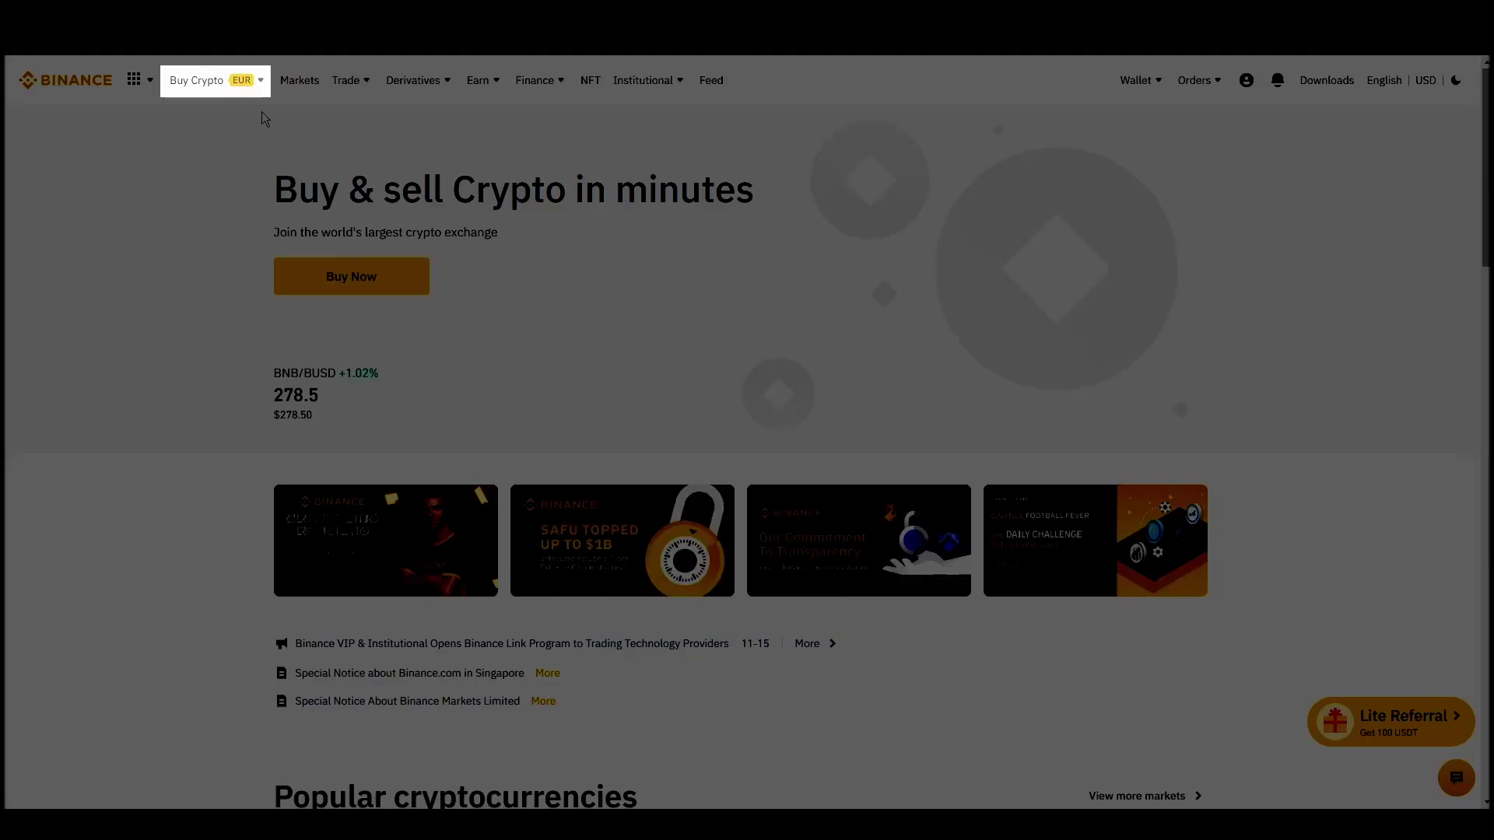
Step: Buy ETH by card, spending 15 EUR, and confirm the purchase
{"action": "mouse_move", "coordinate": [237, 97]}
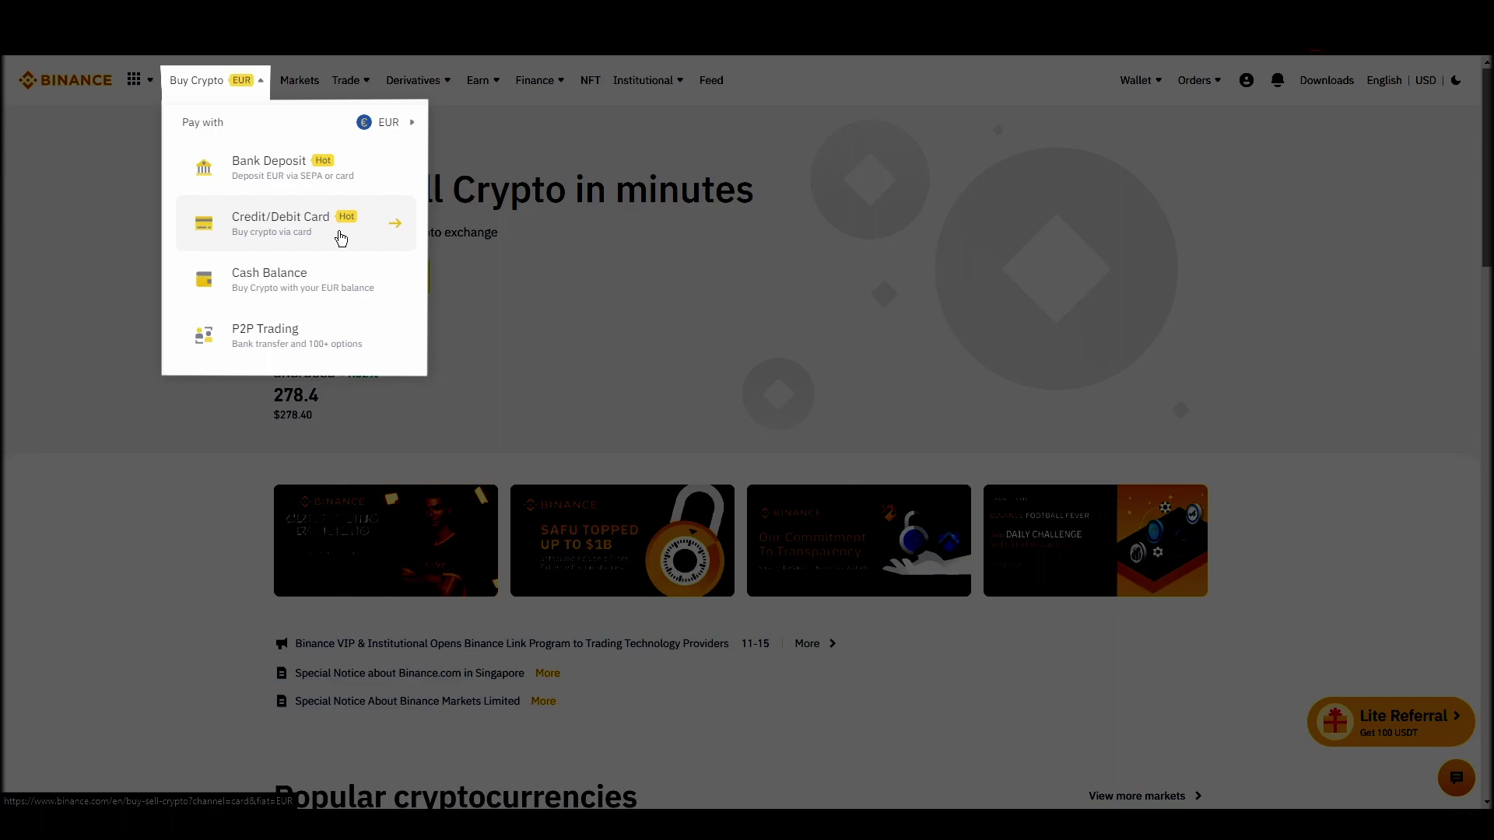
{"action": "left_click", "coordinate": [341, 238]}
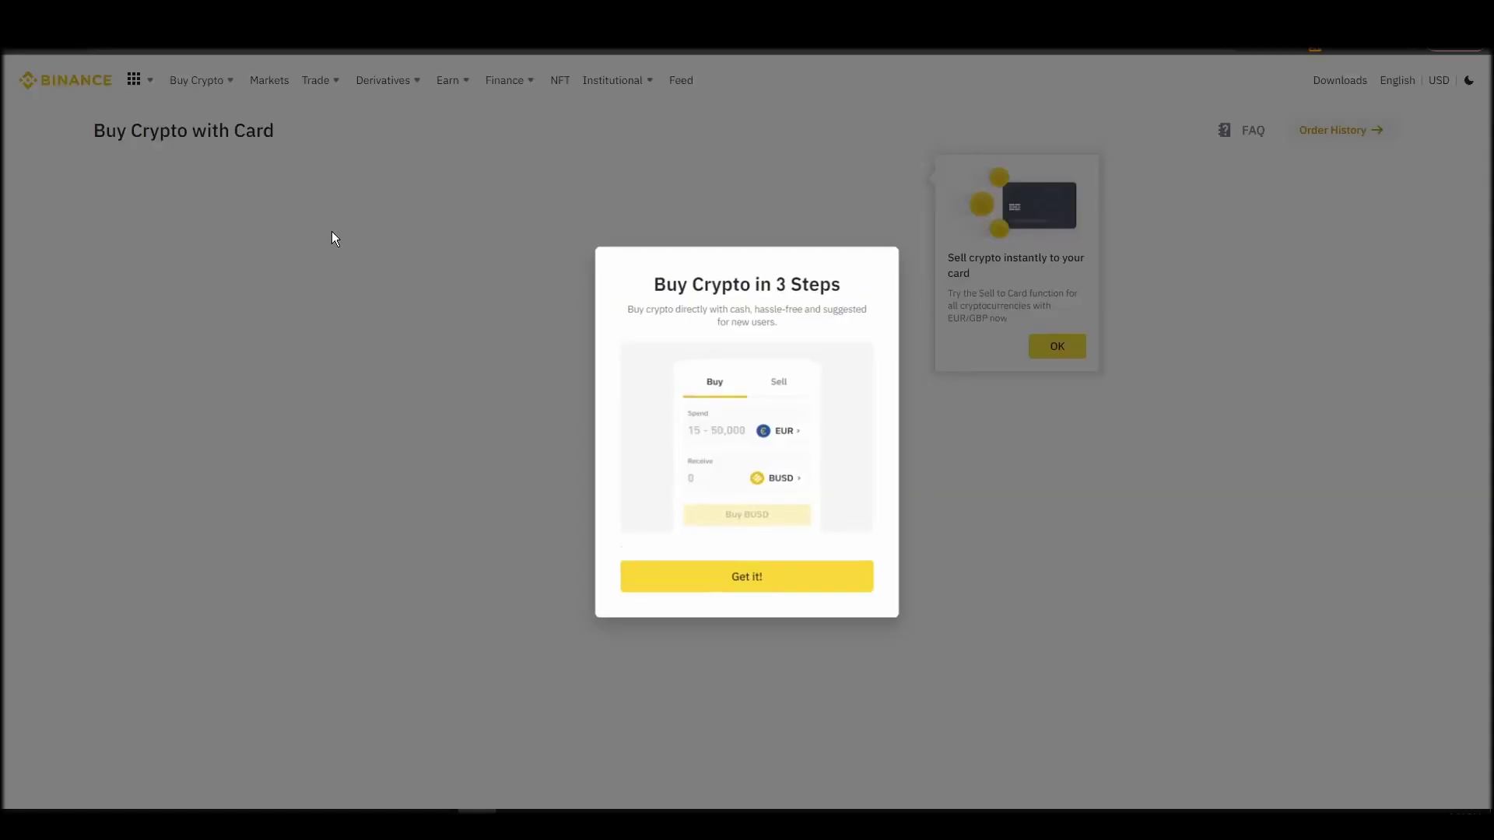
{"action": "left_click", "coordinate": [786, 584]}
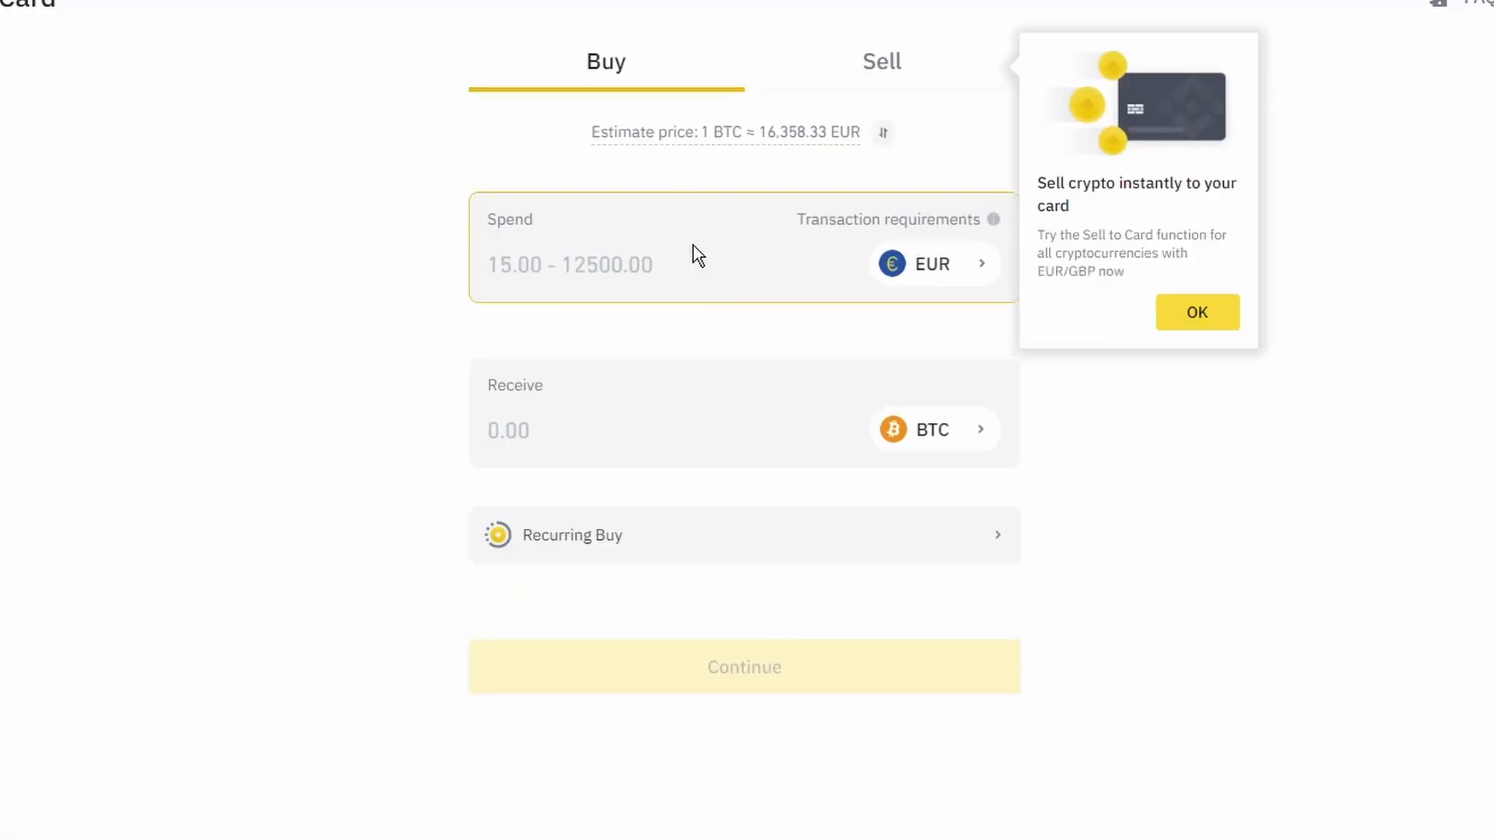
{"action": "left_click", "coordinate": [661, 440]}
{"action": "left_click", "coordinate": [944, 449]}
{"action": "left_click", "coordinate": [727, 457]}
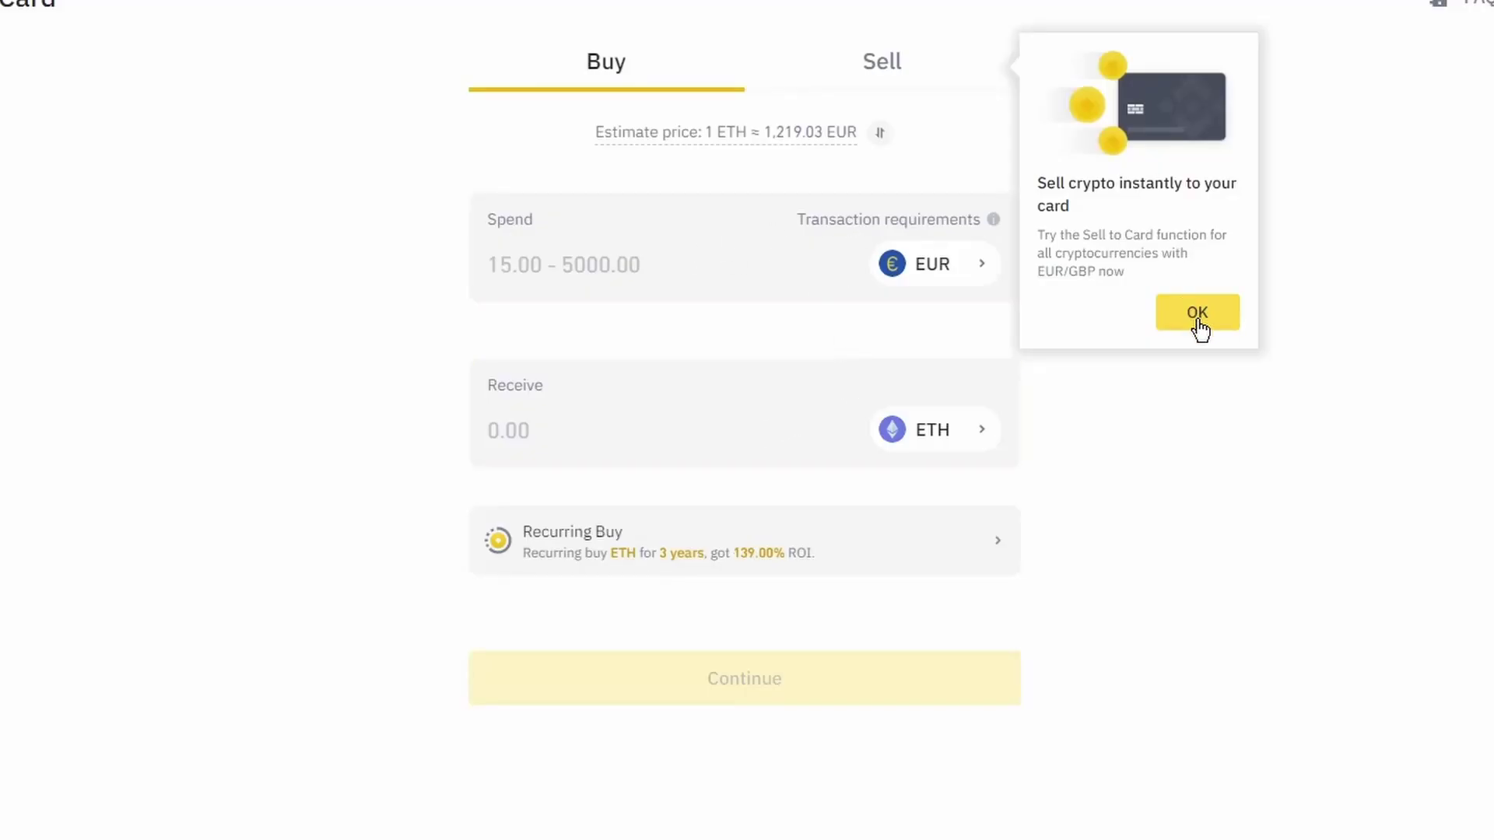
{"action": "left_click", "coordinate": [1199, 327]}
{"action": "left_click", "coordinate": [623, 266]}
{"action": "type", "text": "15"}
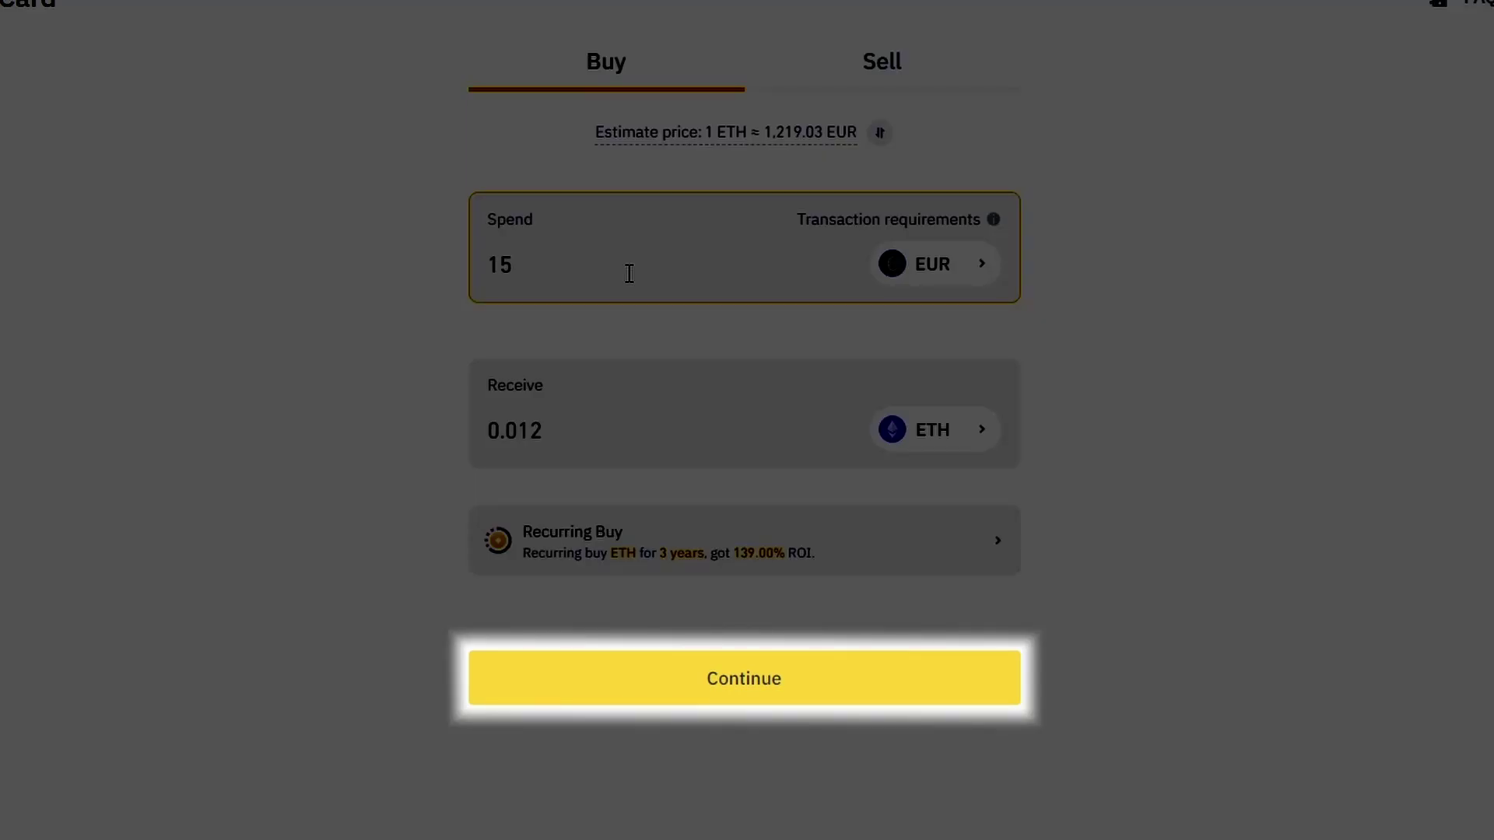
{"action": "left_click", "coordinate": [743, 662]}
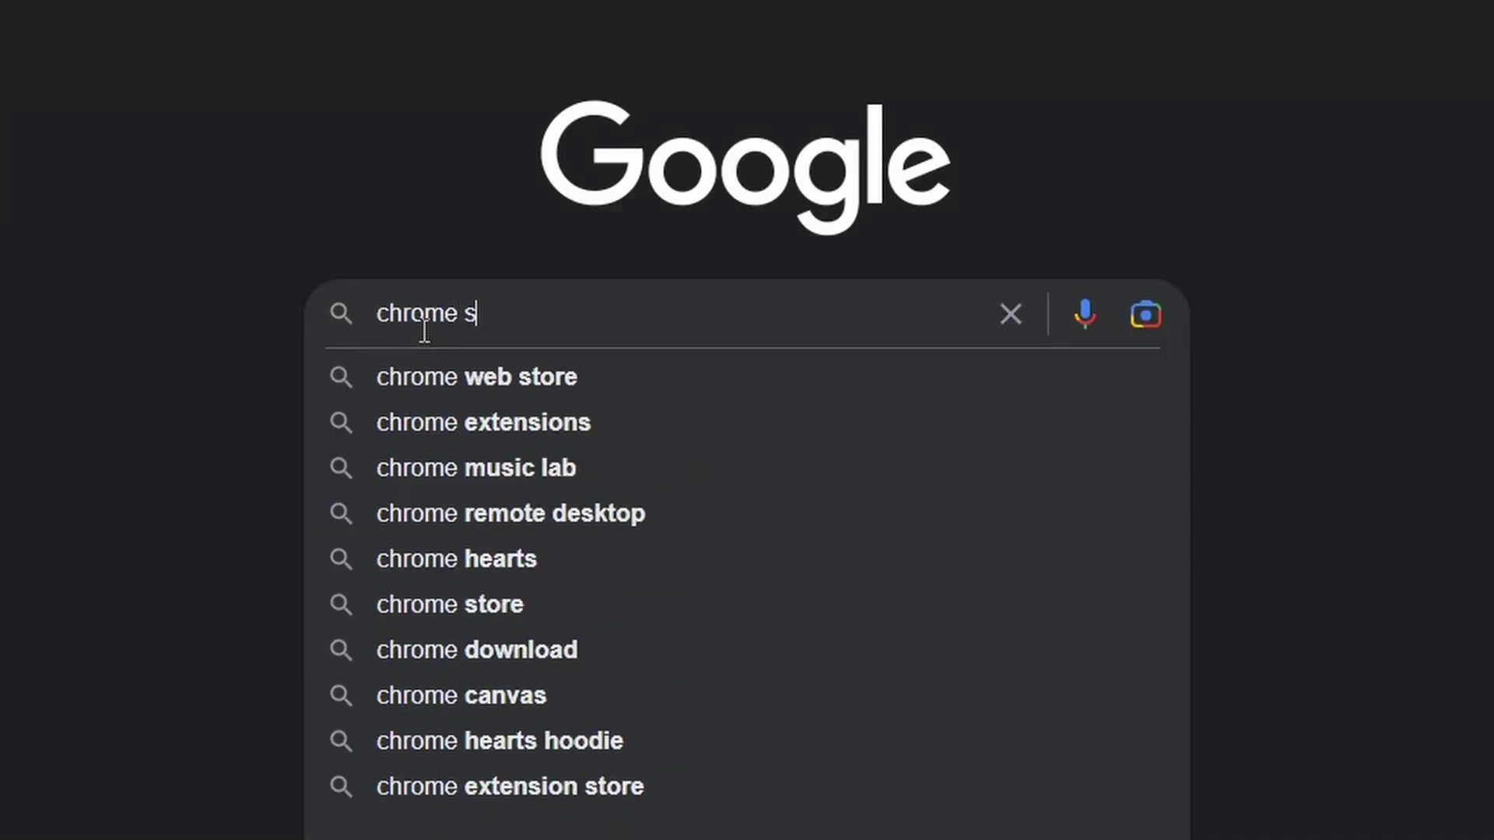
Step: Find MetaMask in the Chrome Web Store, verify its publisher, and add the extension to Chrome
{"action": "key", "text": "Return"}
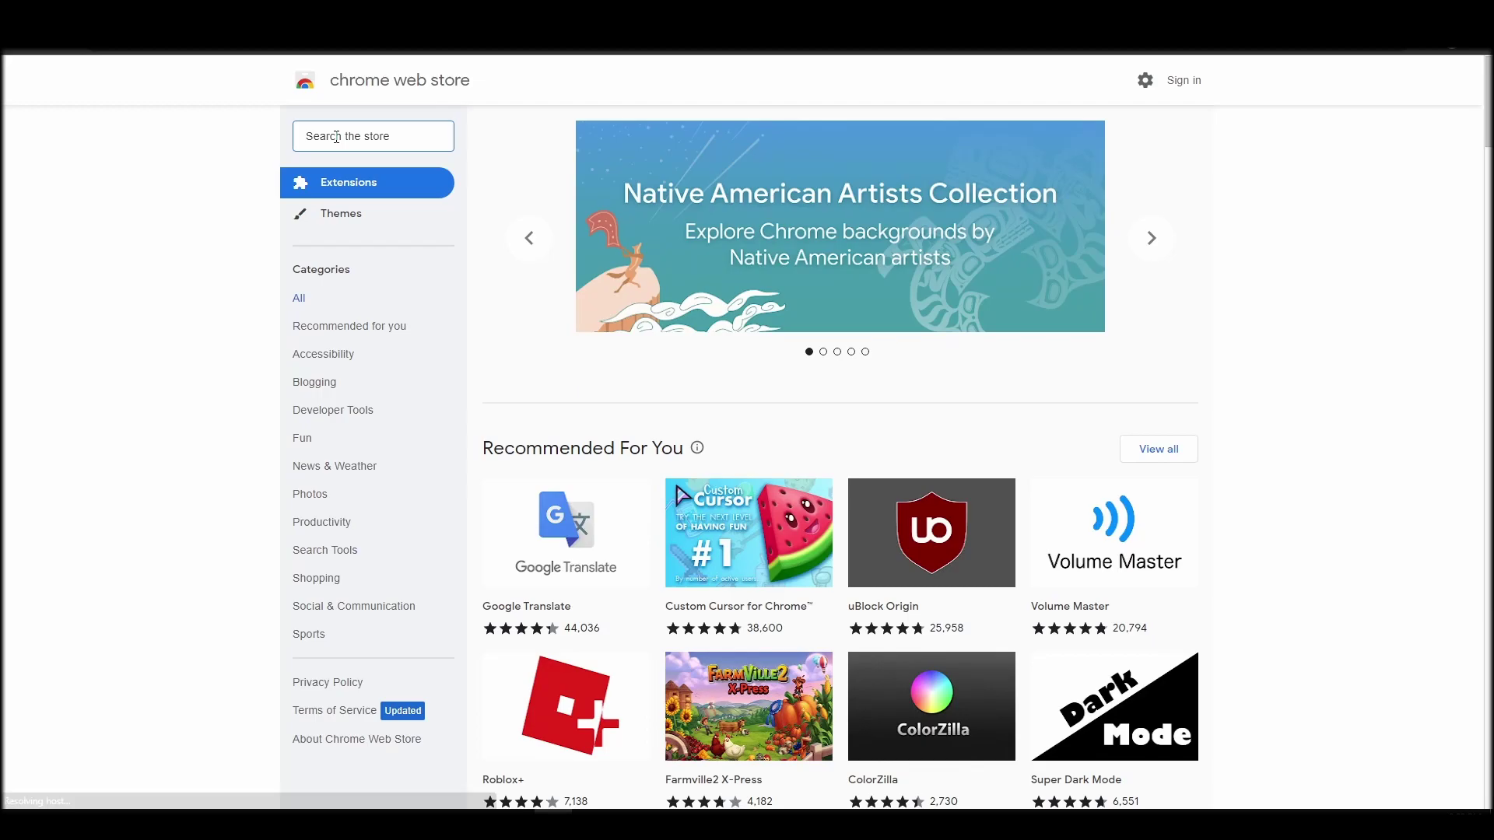
{"action": "type", "text": "metamask"}
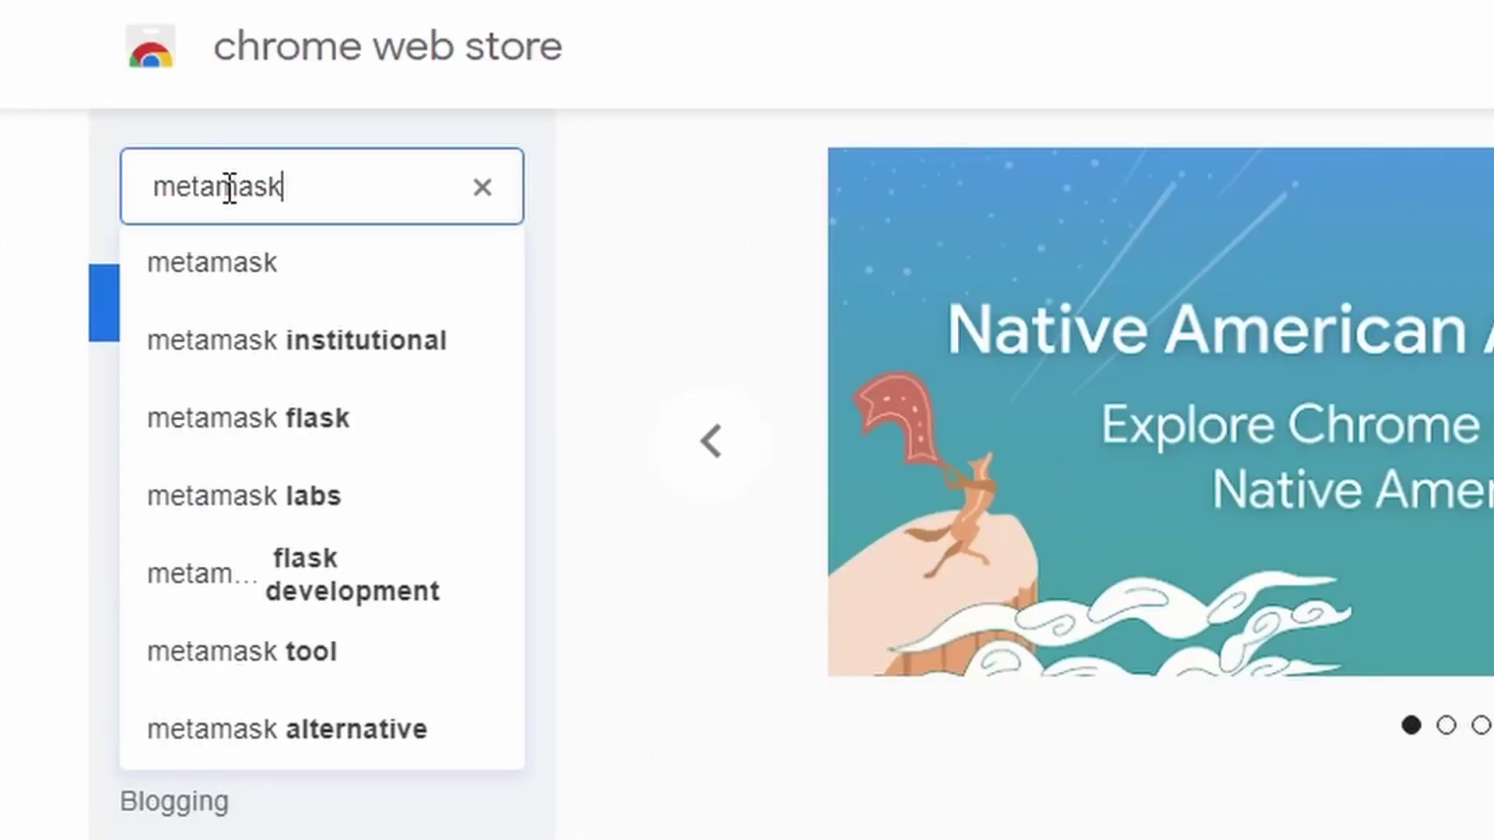
{"action": "key", "text": "Return"}
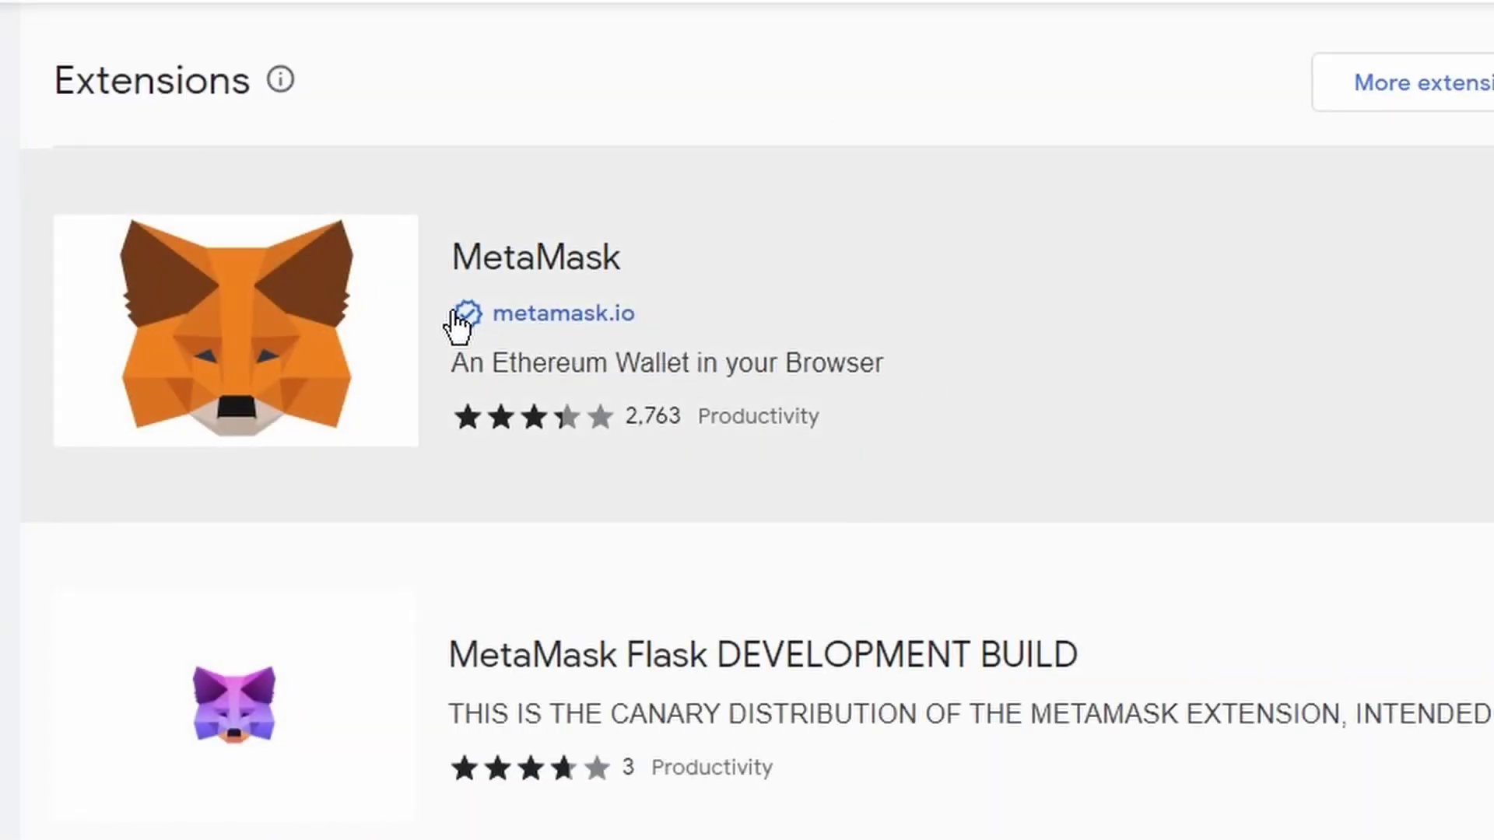
{"action": "left_click", "coordinate": [720, 254]}
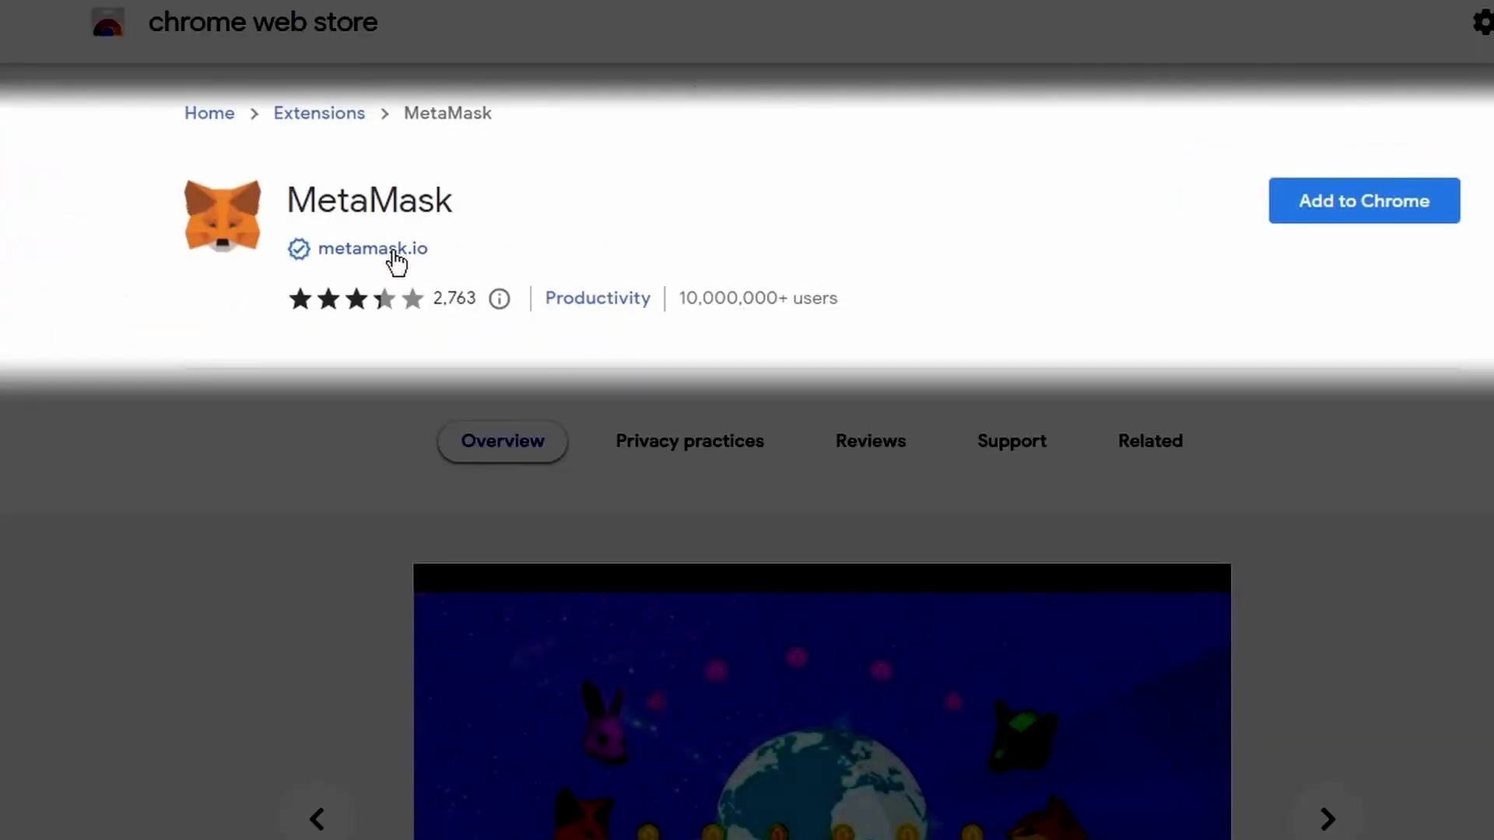
{"action": "left_click", "coordinate": [389, 251]}
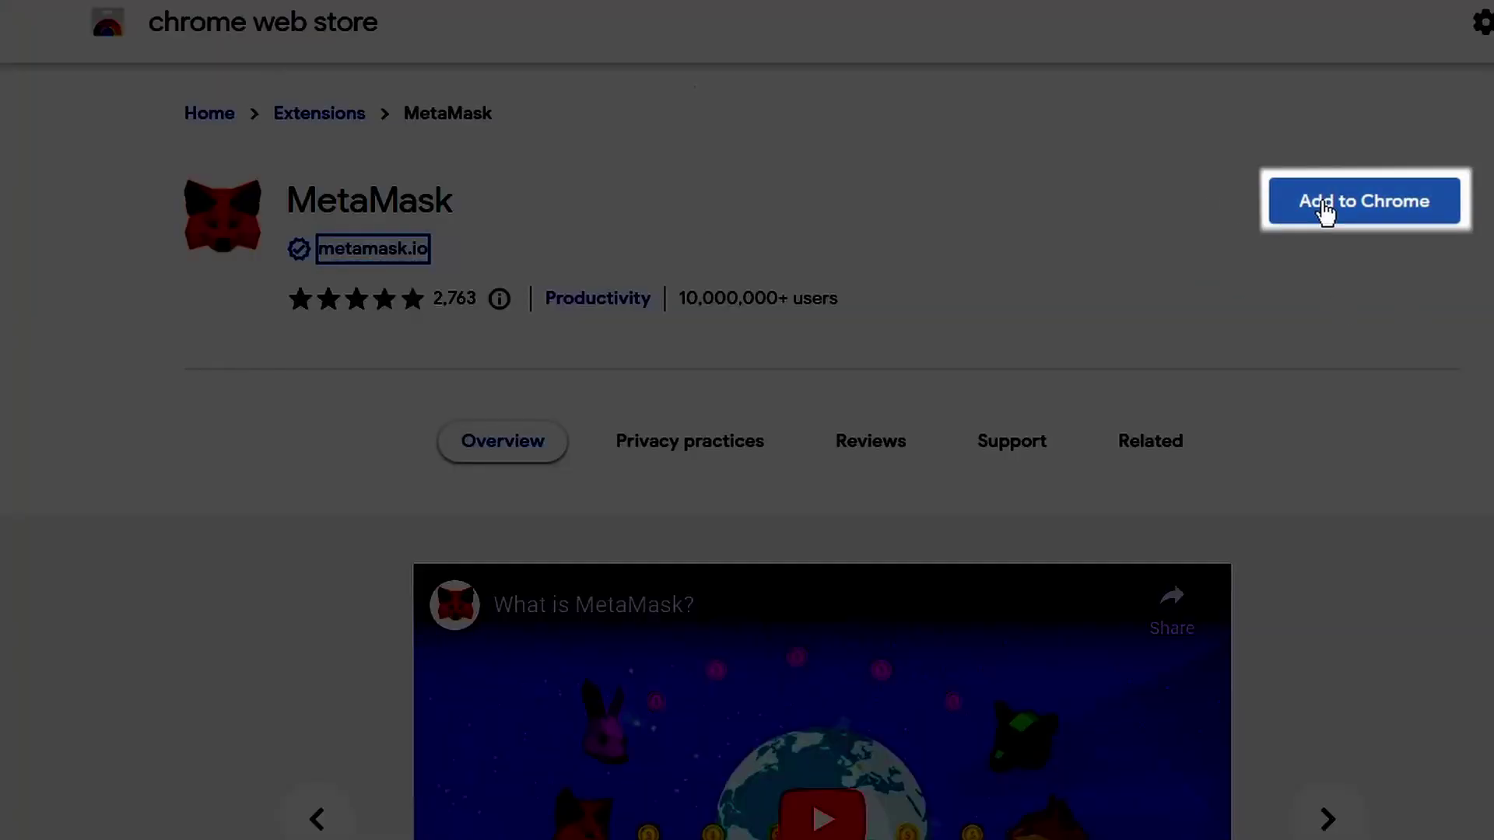
{"action": "left_click", "coordinate": [1326, 206]}
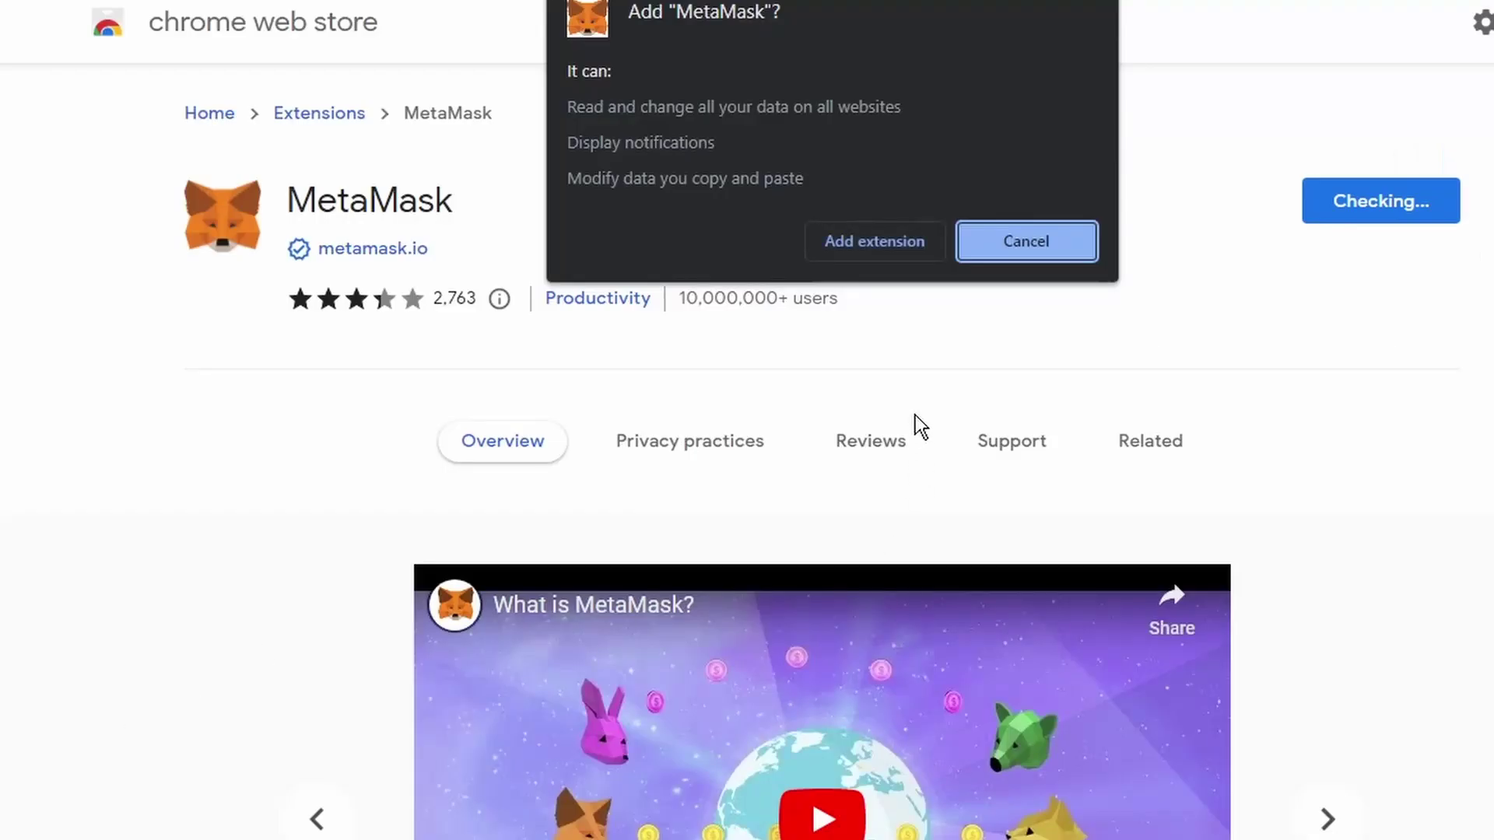
{"action": "left_click", "coordinate": [893, 247]}
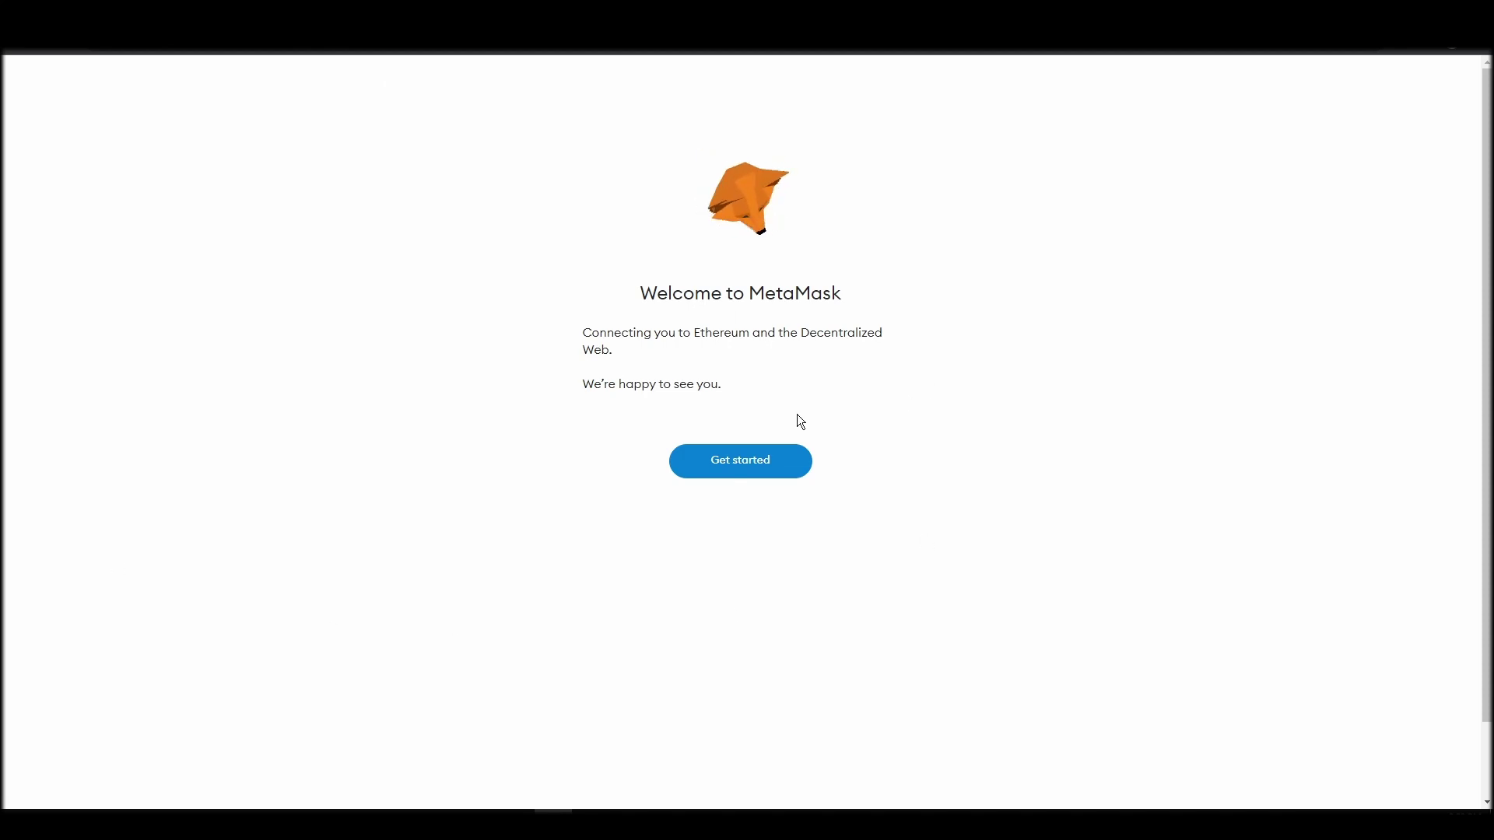
Step: Create a brand-new MetaMask wallet with a confirmed password after accepting the terms of use
{"action": "left_click", "coordinate": [707, 460]}
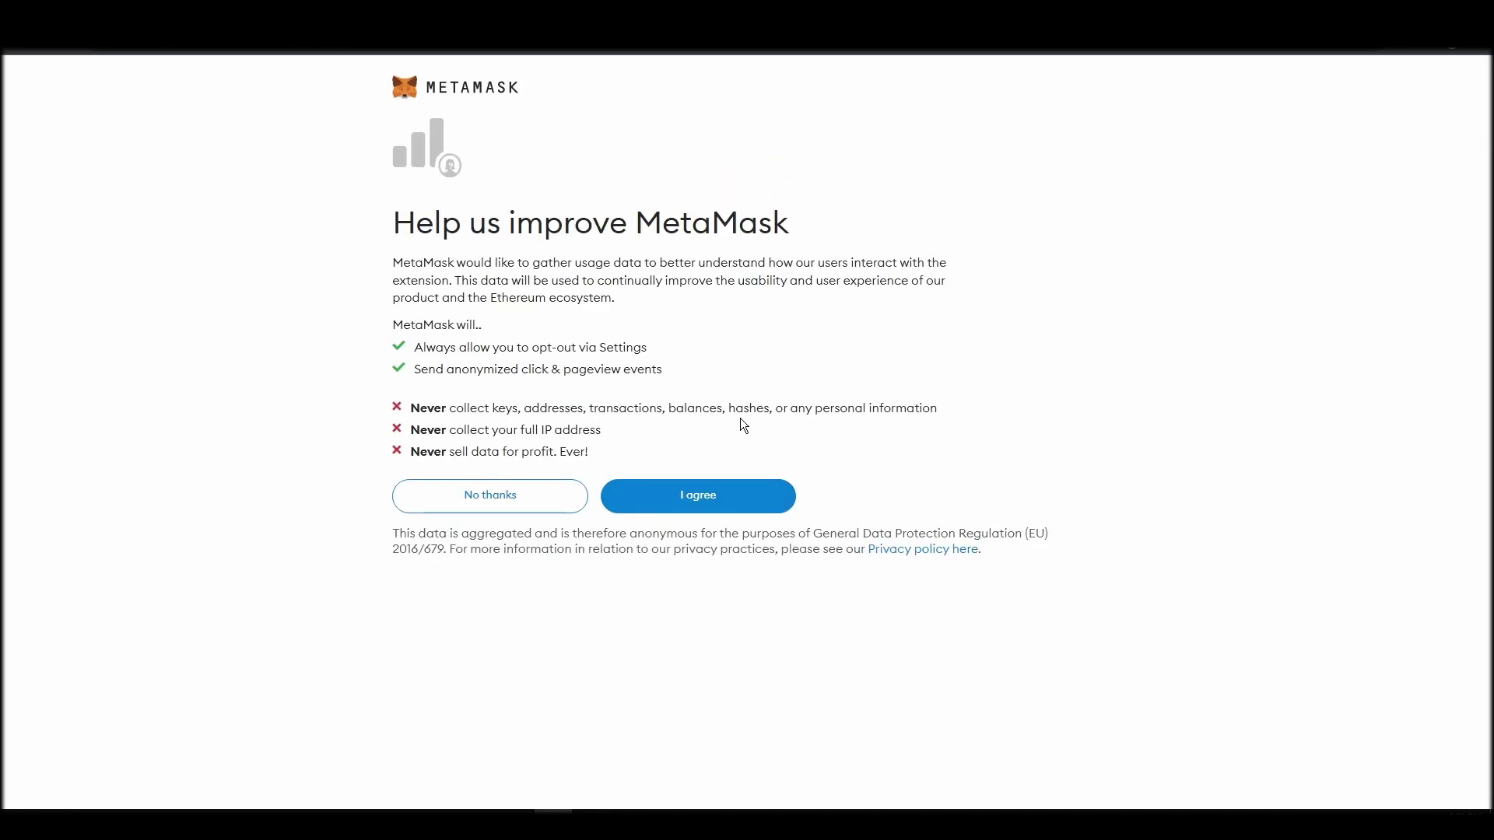
{"action": "left_click", "coordinate": [538, 492]}
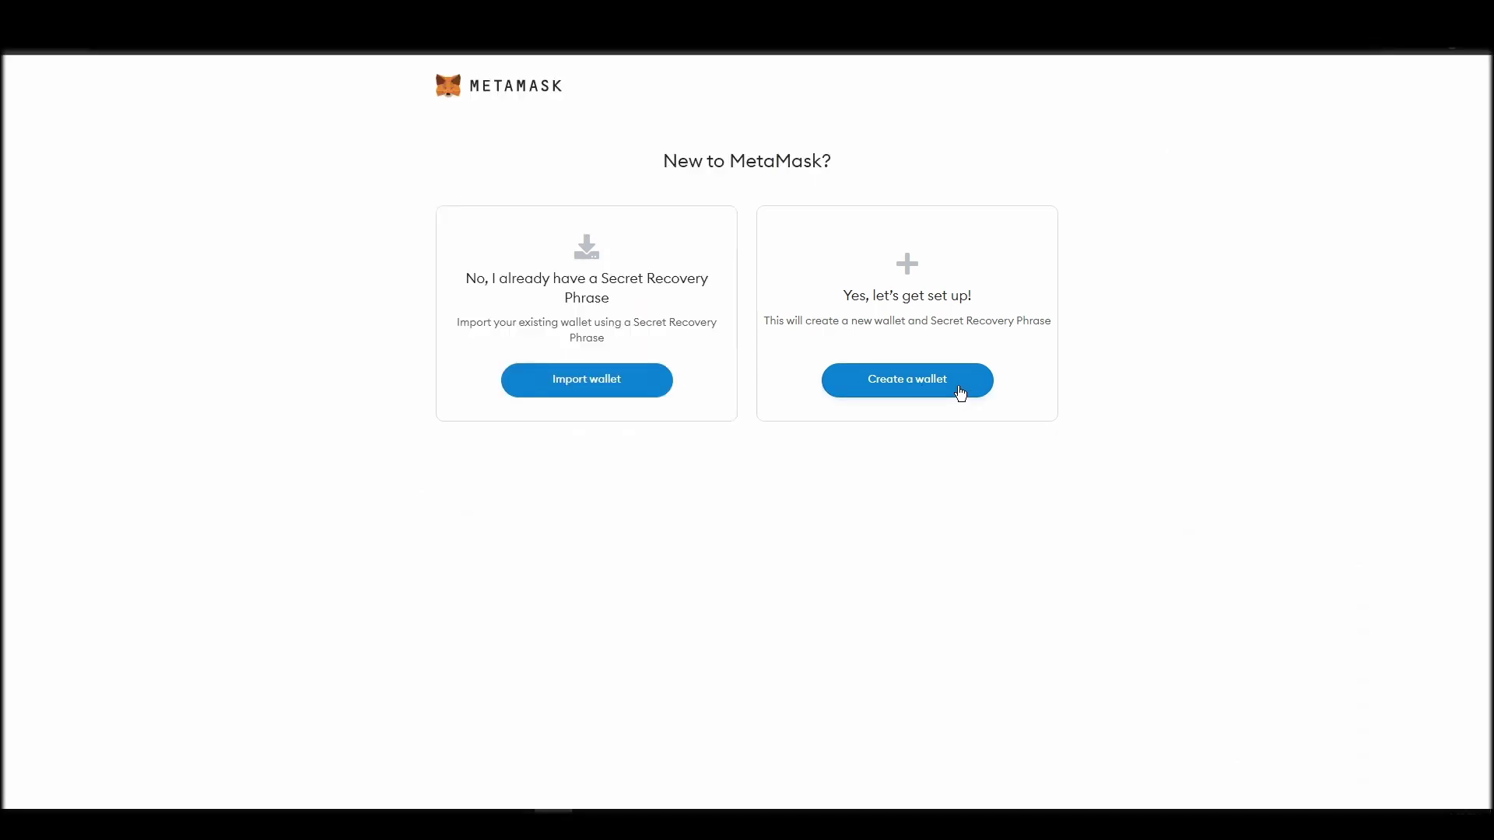
{"action": "left_click", "coordinate": [958, 389]}
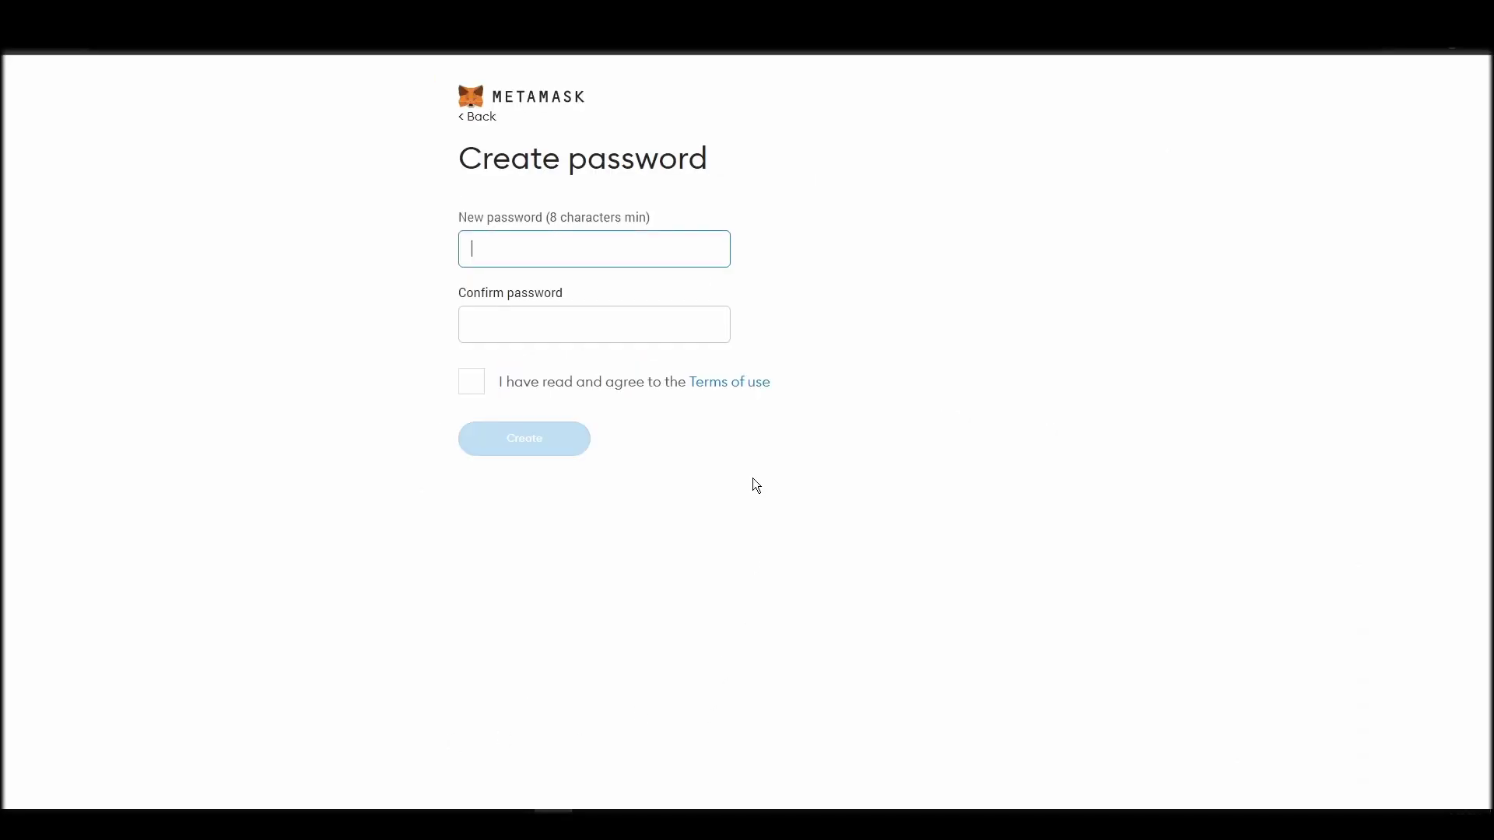
{"action": "key", "text": "Tab"}
{"action": "left_click", "coordinate": [472, 382]}
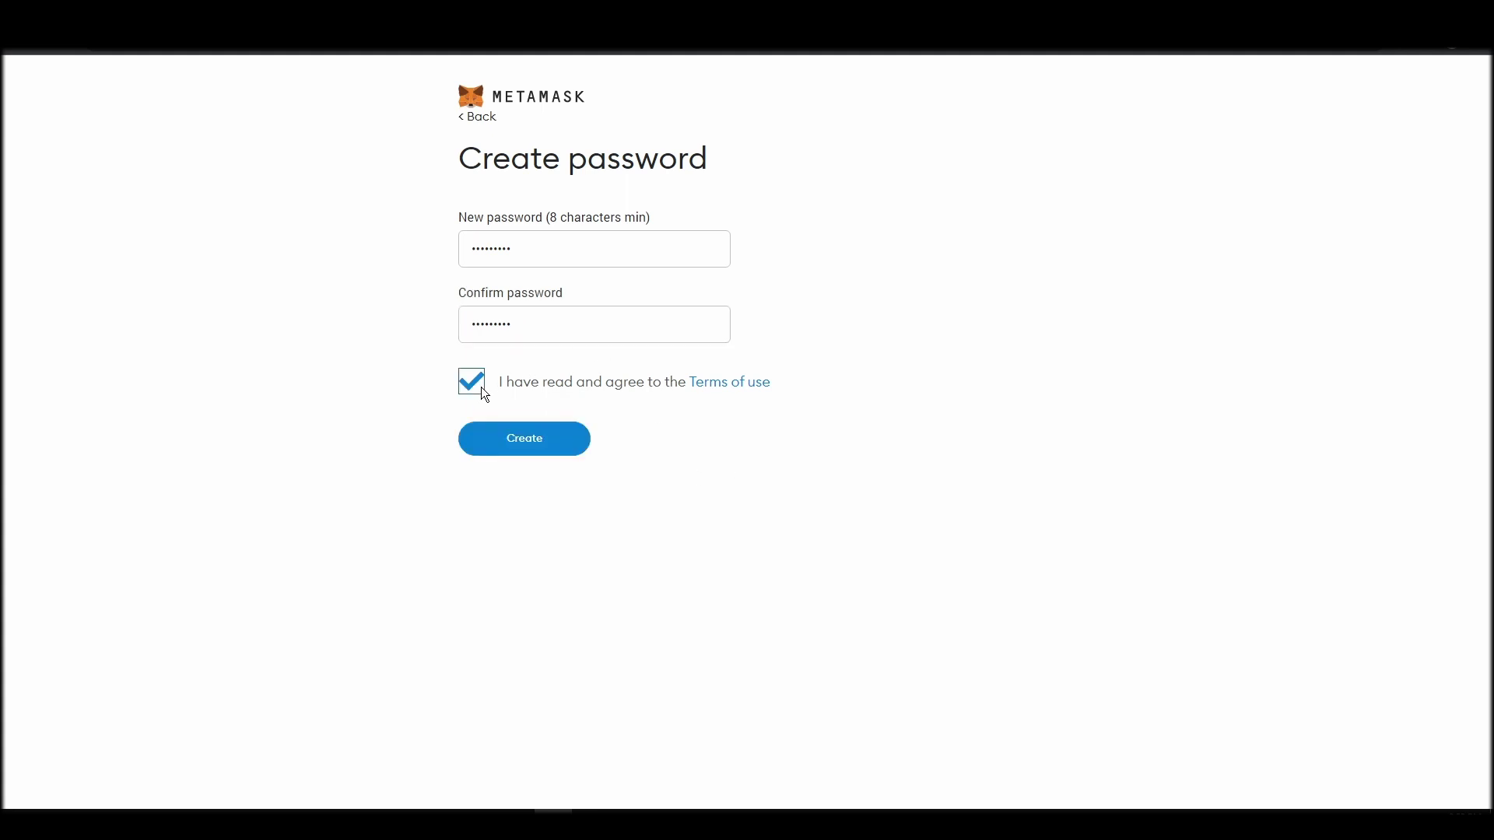
{"action": "left_click", "coordinate": [566, 442]}
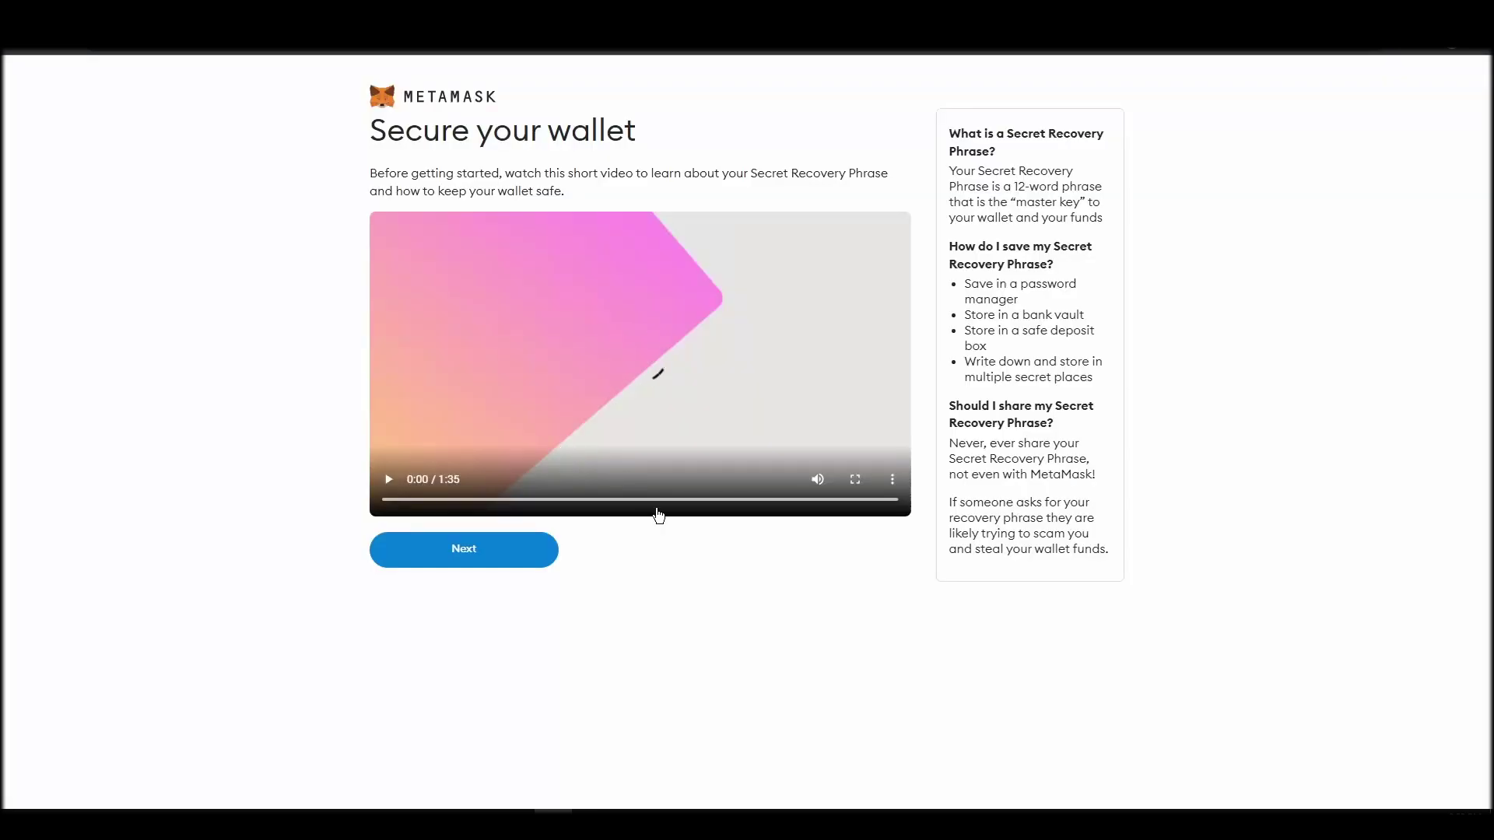
Step: Reveal the recovery phrase, re-select its words in order, confirm, and finish at the 0 ETH wallet home
{"action": "left_click", "coordinate": [523, 563]}
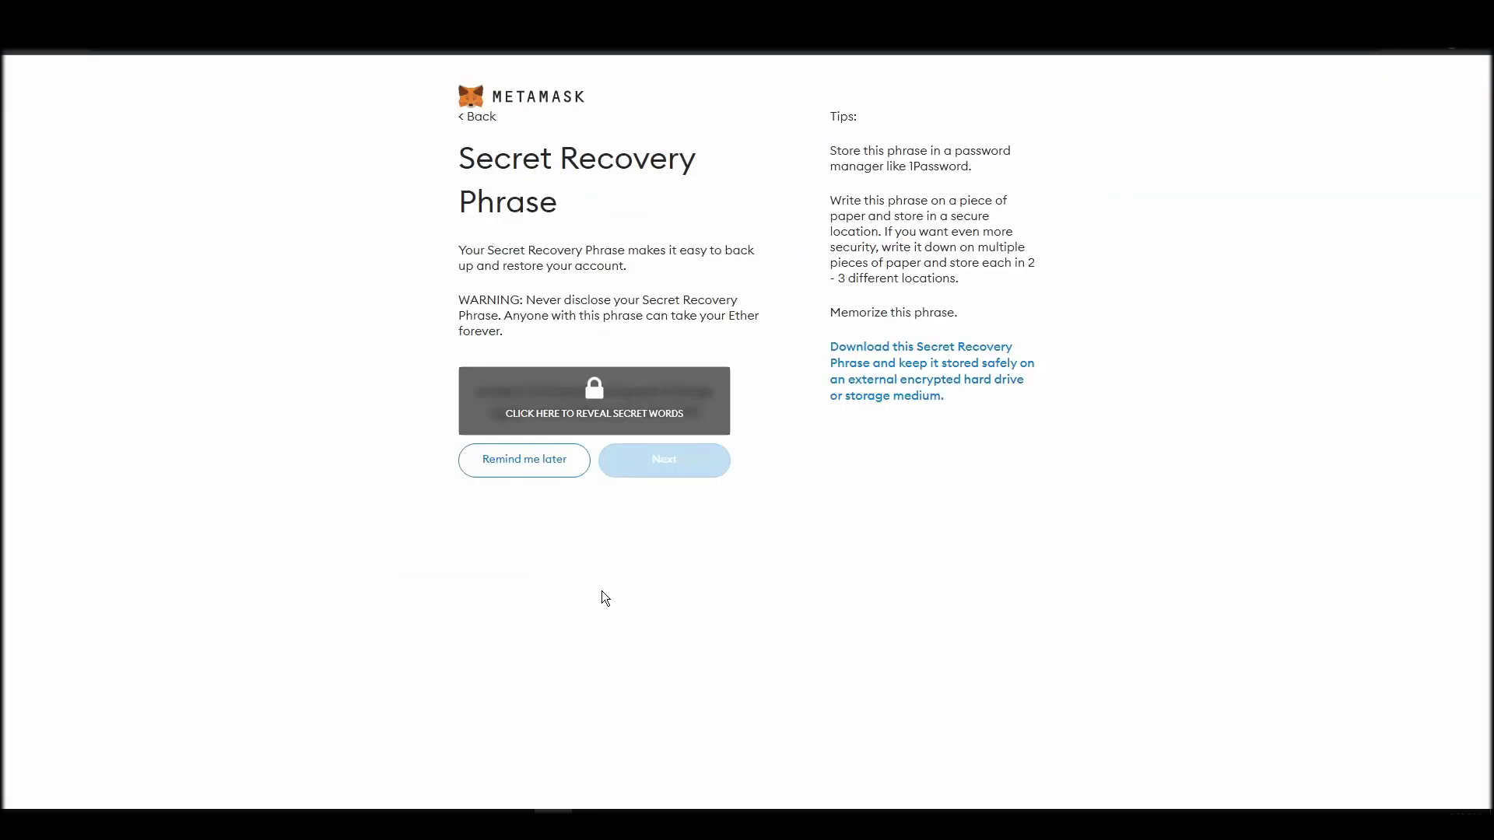
{"action": "left_click", "coordinate": [628, 407]}
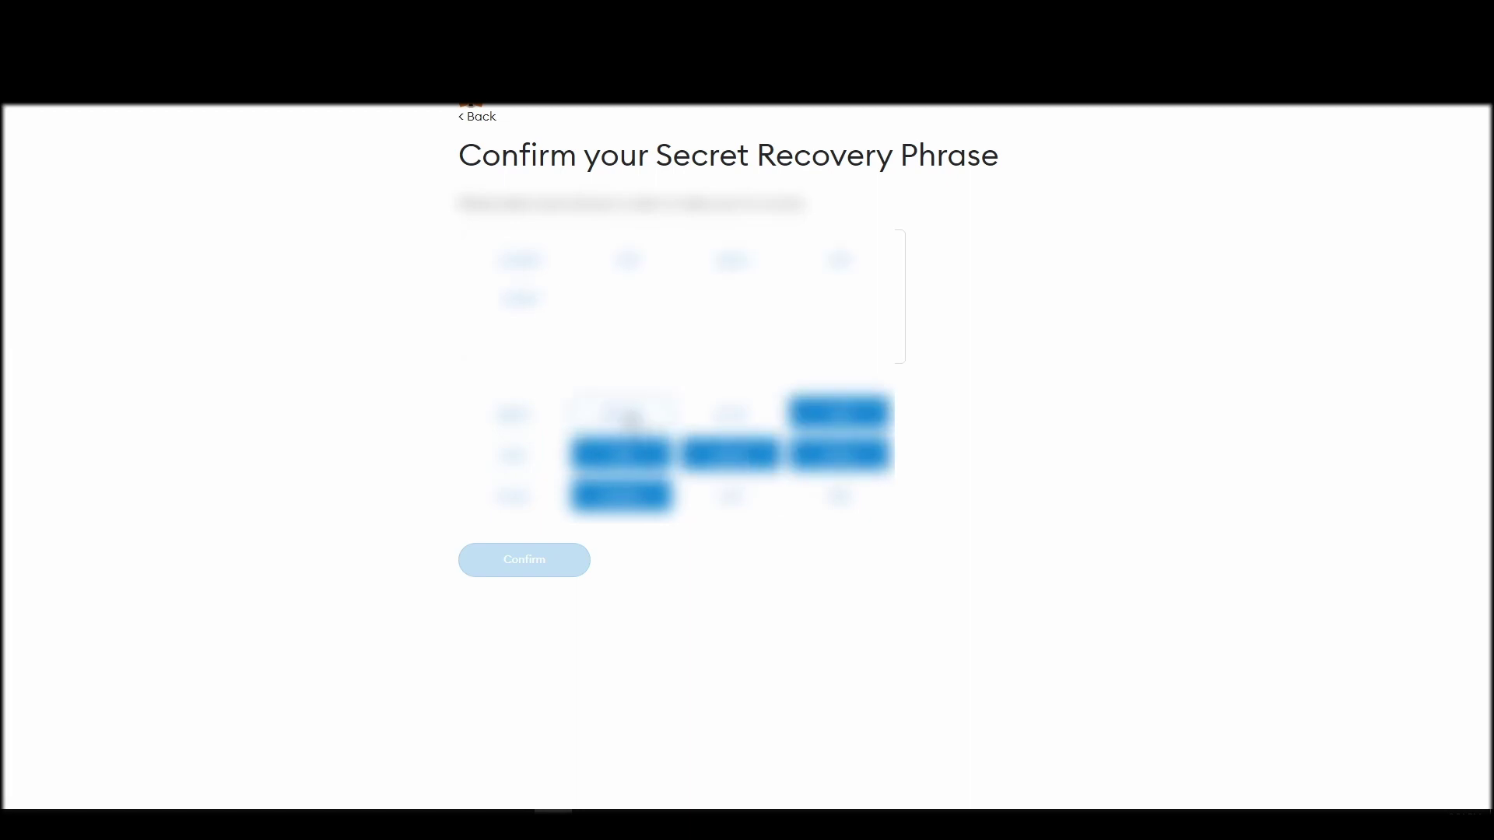
{"action": "left_click", "coordinate": [630, 420]}
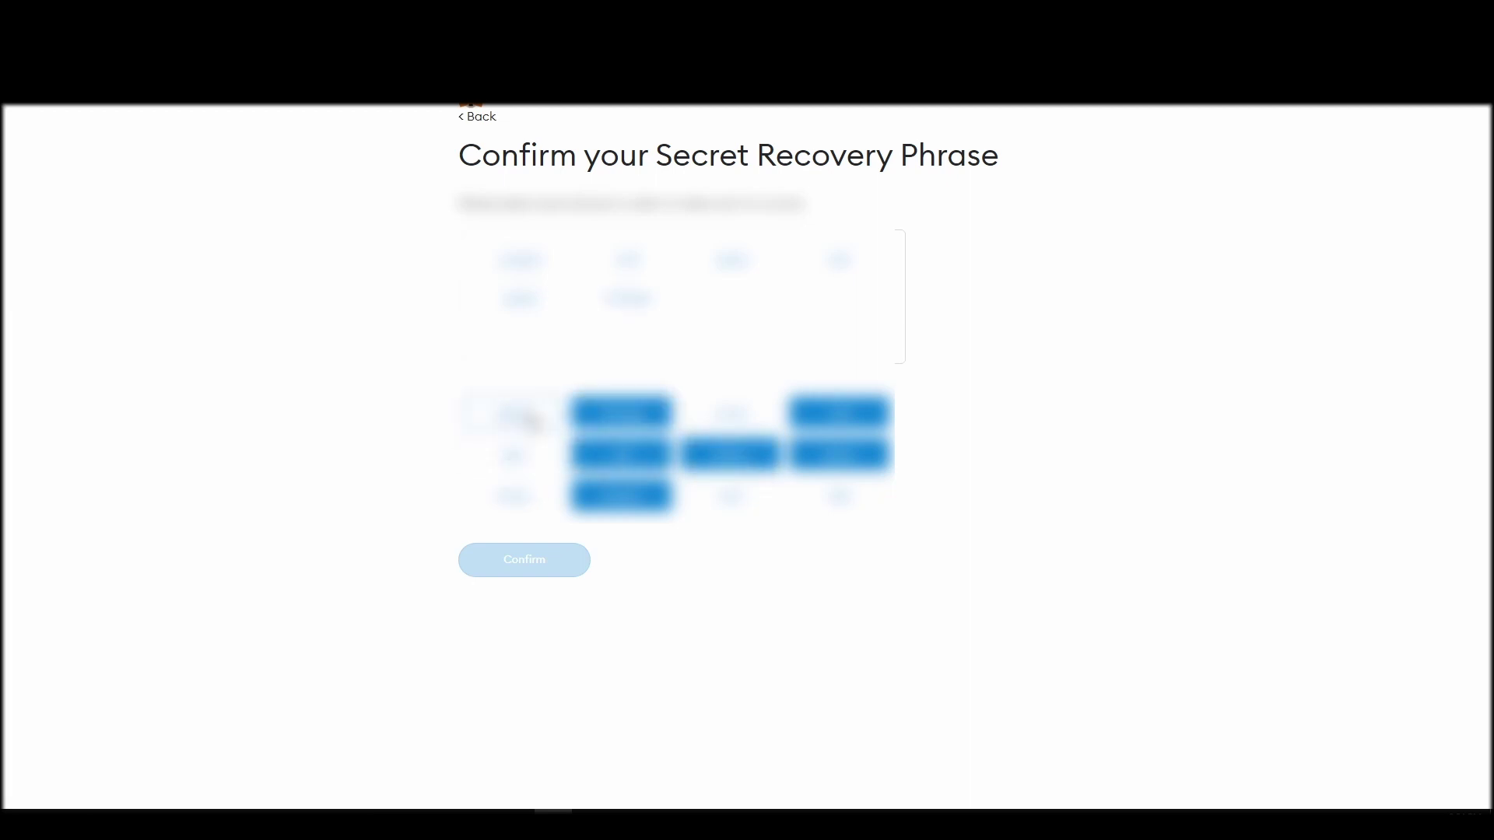
{"action": "left_click", "coordinate": [531, 421]}
{"action": "left_click", "coordinate": [746, 424]}
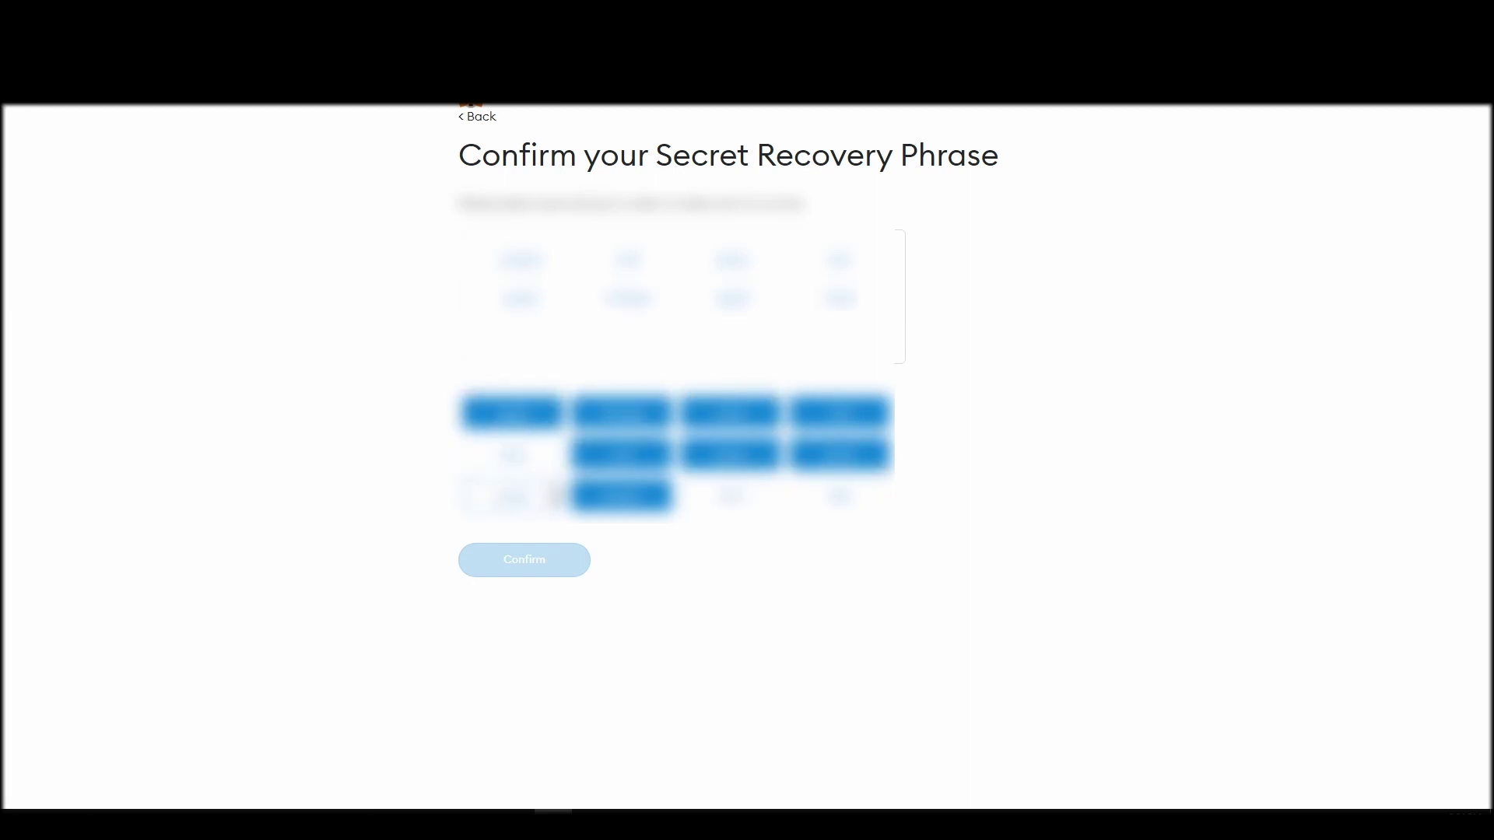
{"action": "left_click", "coordinate": [840, 495]}
{"action": "left_click", "coordinate": [511, 454]}
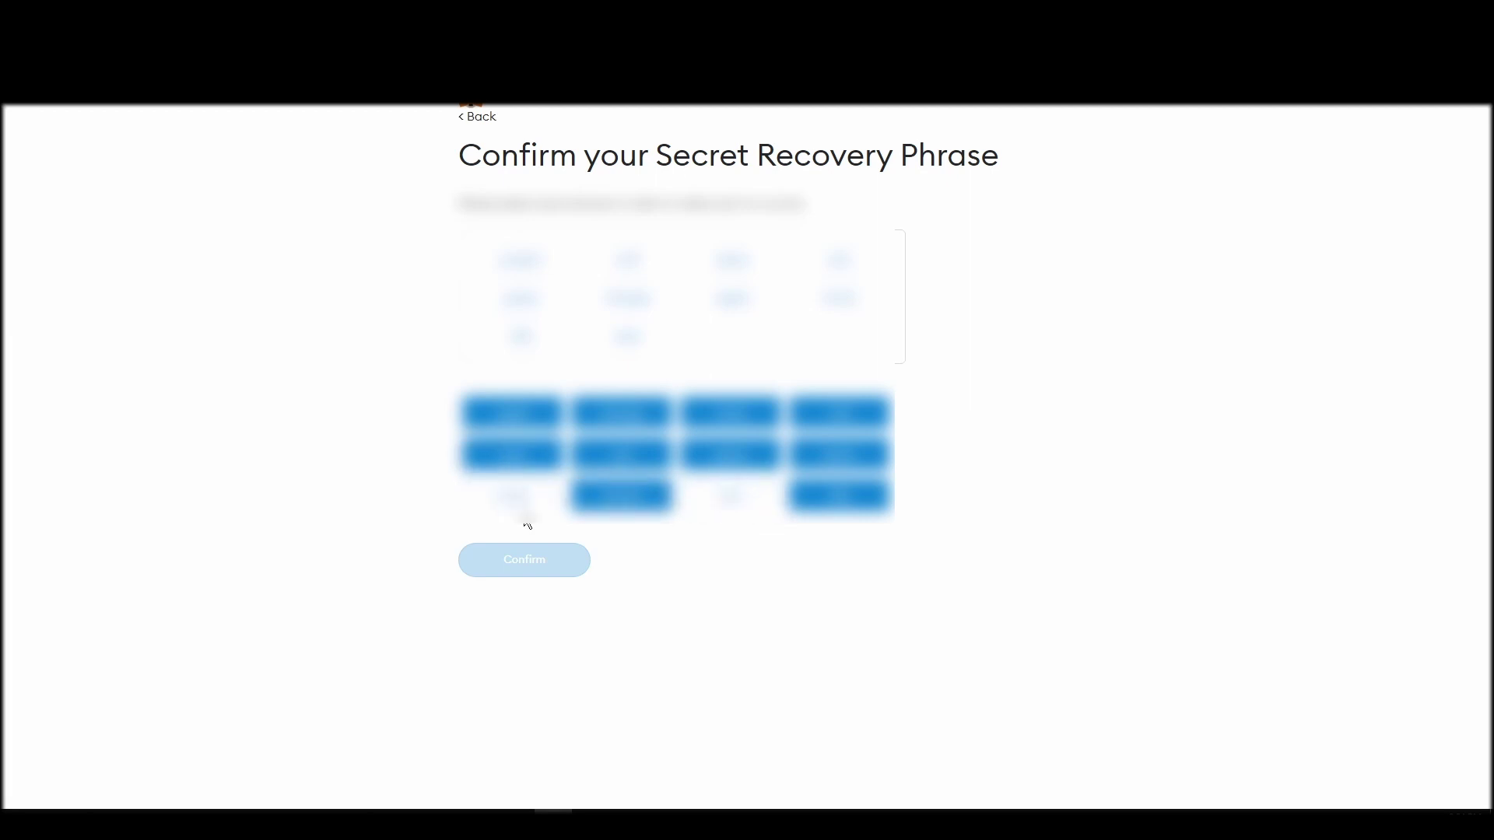
{"action": "left_click", "coordinate": [512, 495]}
{"action": "left_click", "coordinate": [731, 494]}
{"action": "left_click", "coordinate": [524, 564]}
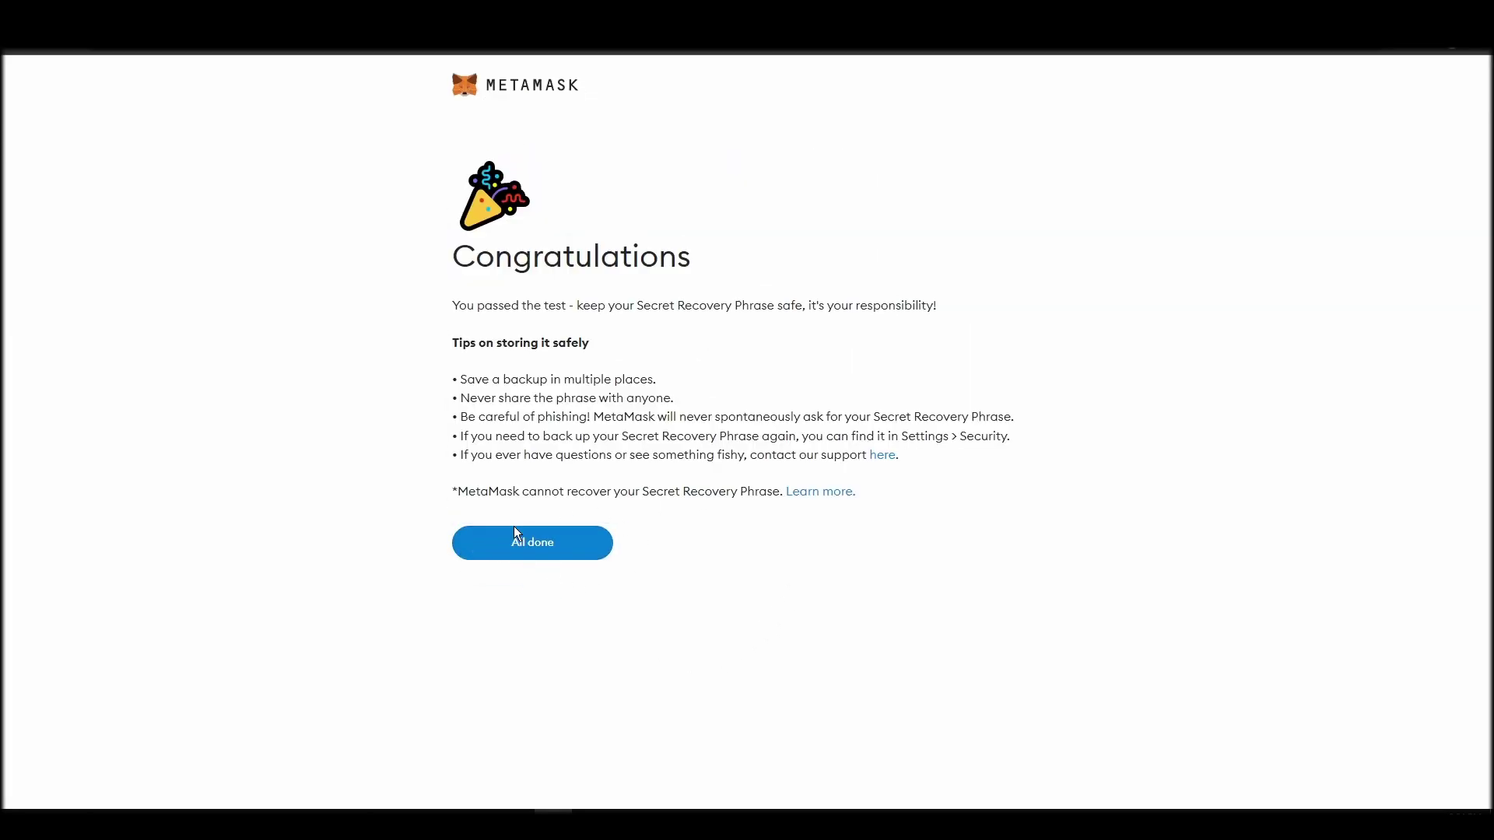
{"action": "left_click", "coordinate": [556, 554]}
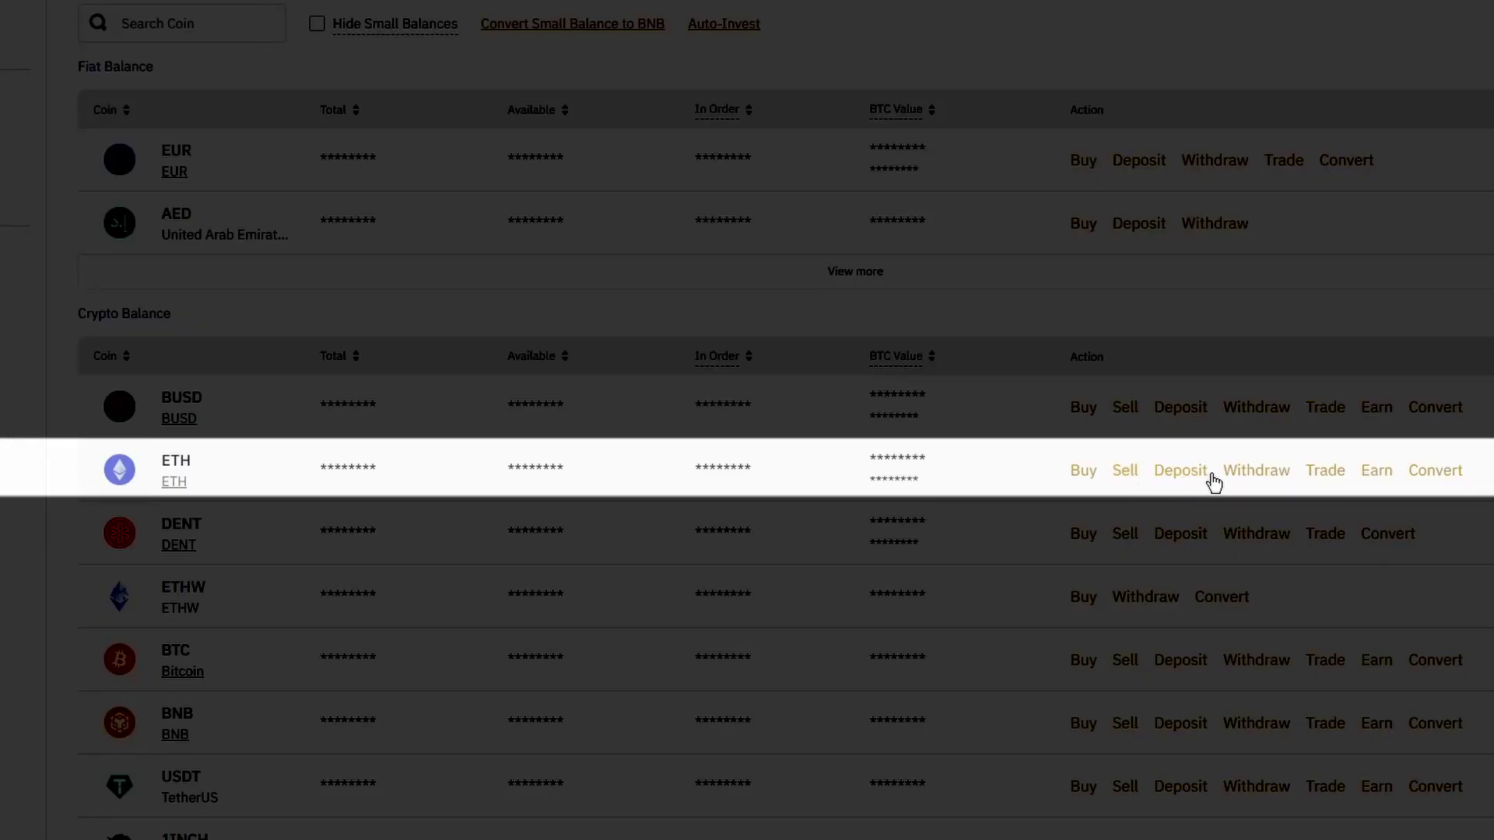
Step: Open Withdraw on the ETH row and dismiss the withdrawal warning
{"action": "left_click", "coordinate": [1259, 471]}
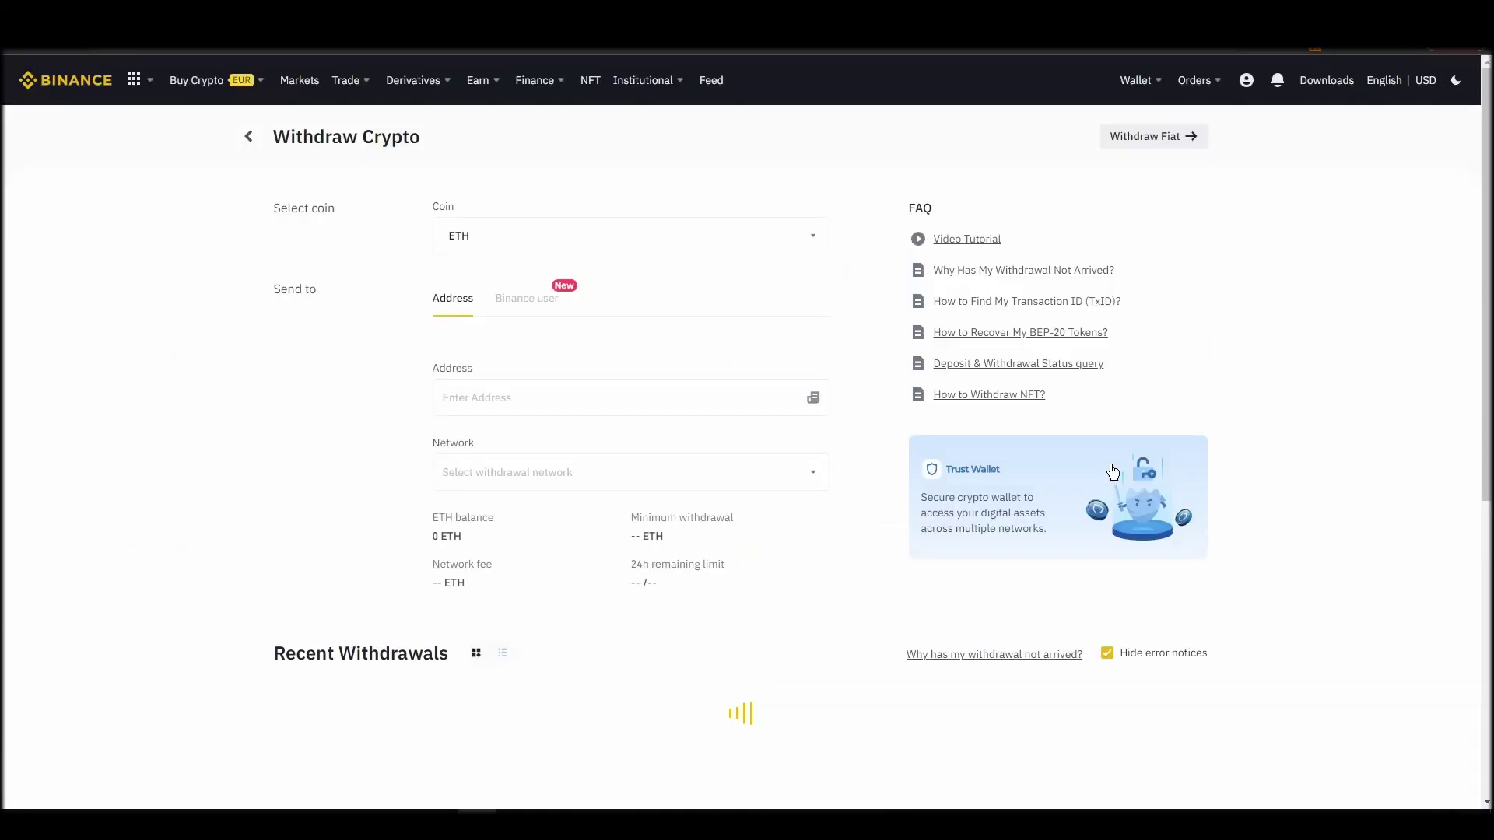
{"action": "left_click", "coordinate": [799, 522]}
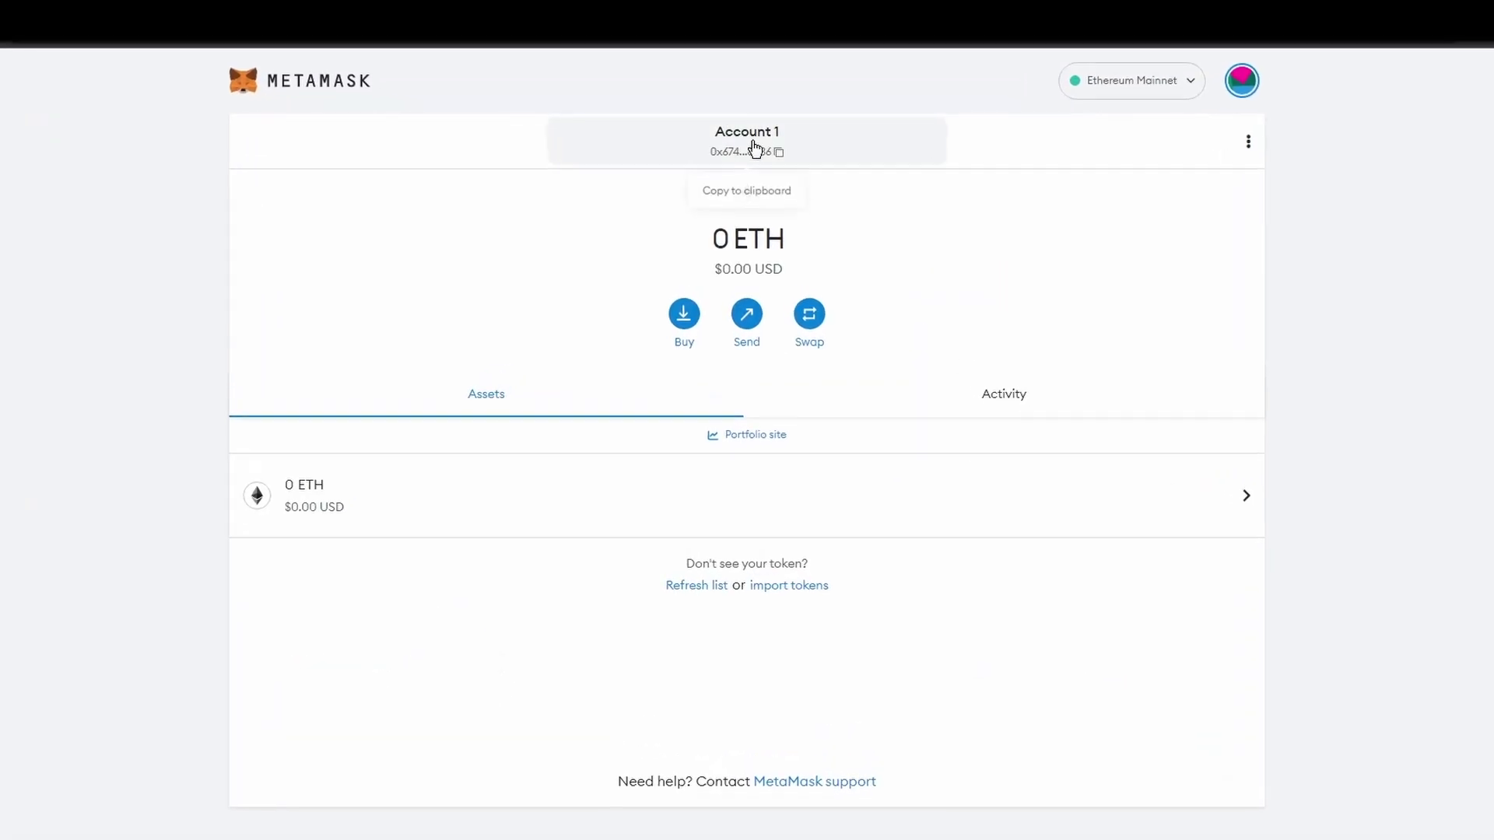
Step: Copy the Account 1 wallet address
{"action": "left_click", "coordinate": [782, 145]}
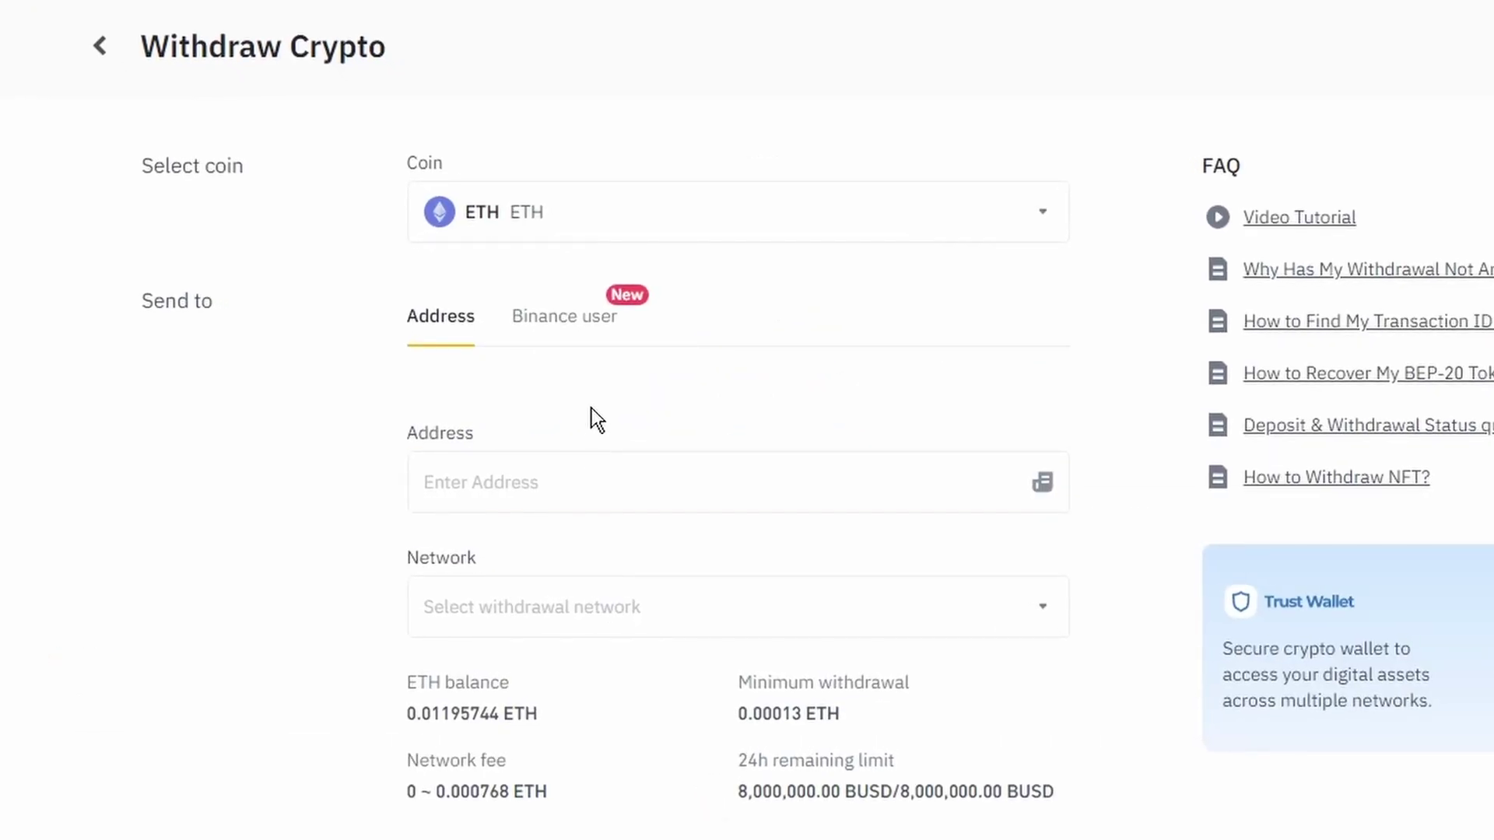
Step: Paste the MetaMask address as destination and choose the Ethereum (ERC20) network
{"action": "left_click", "coordinate": [604, 467]}
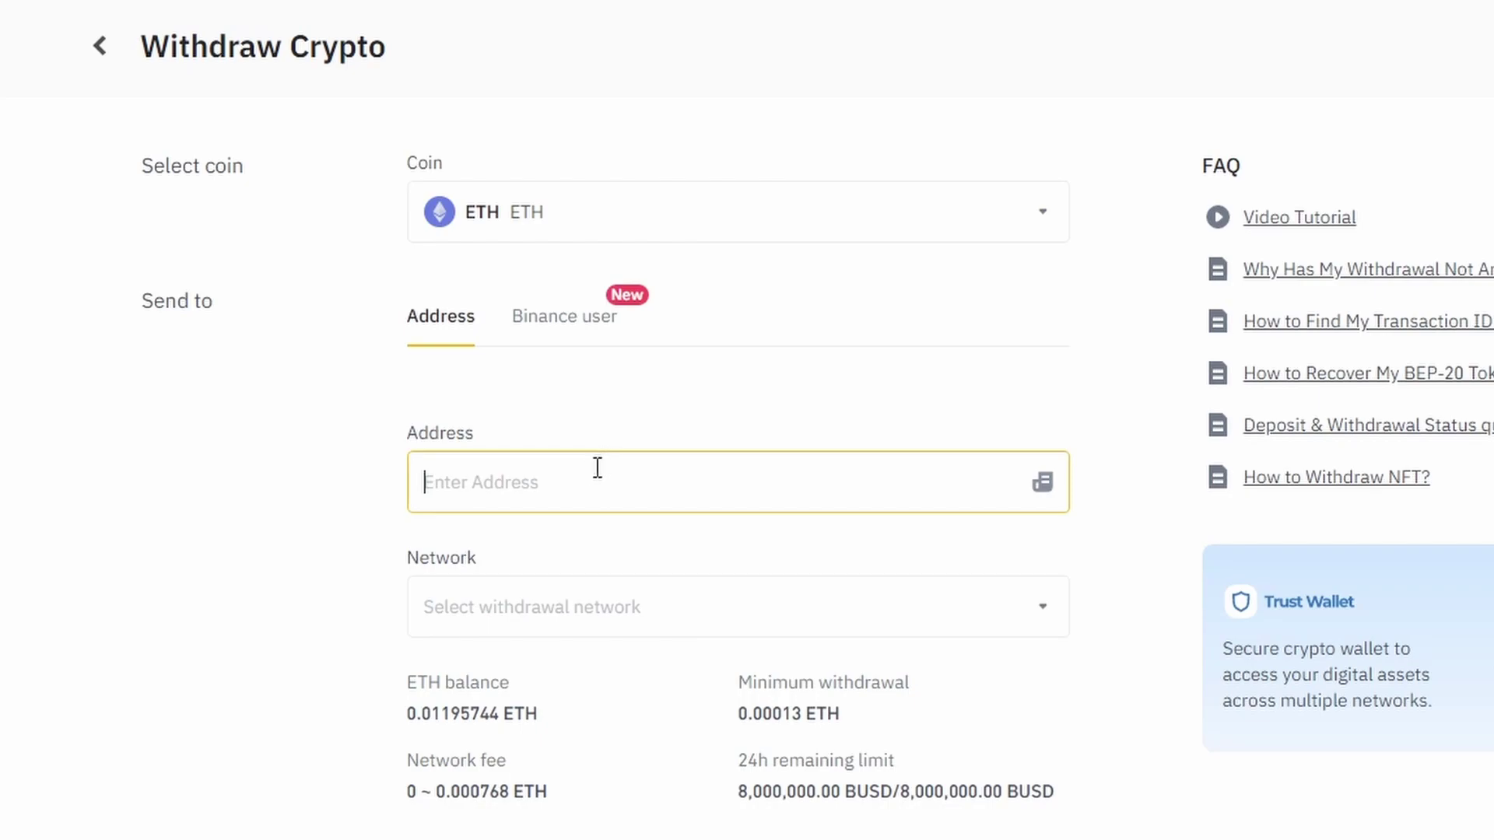
{"action": "right_click", "coordinate": [589, 468]}
{"action": "left_click", "coordinate": [675, 667]}
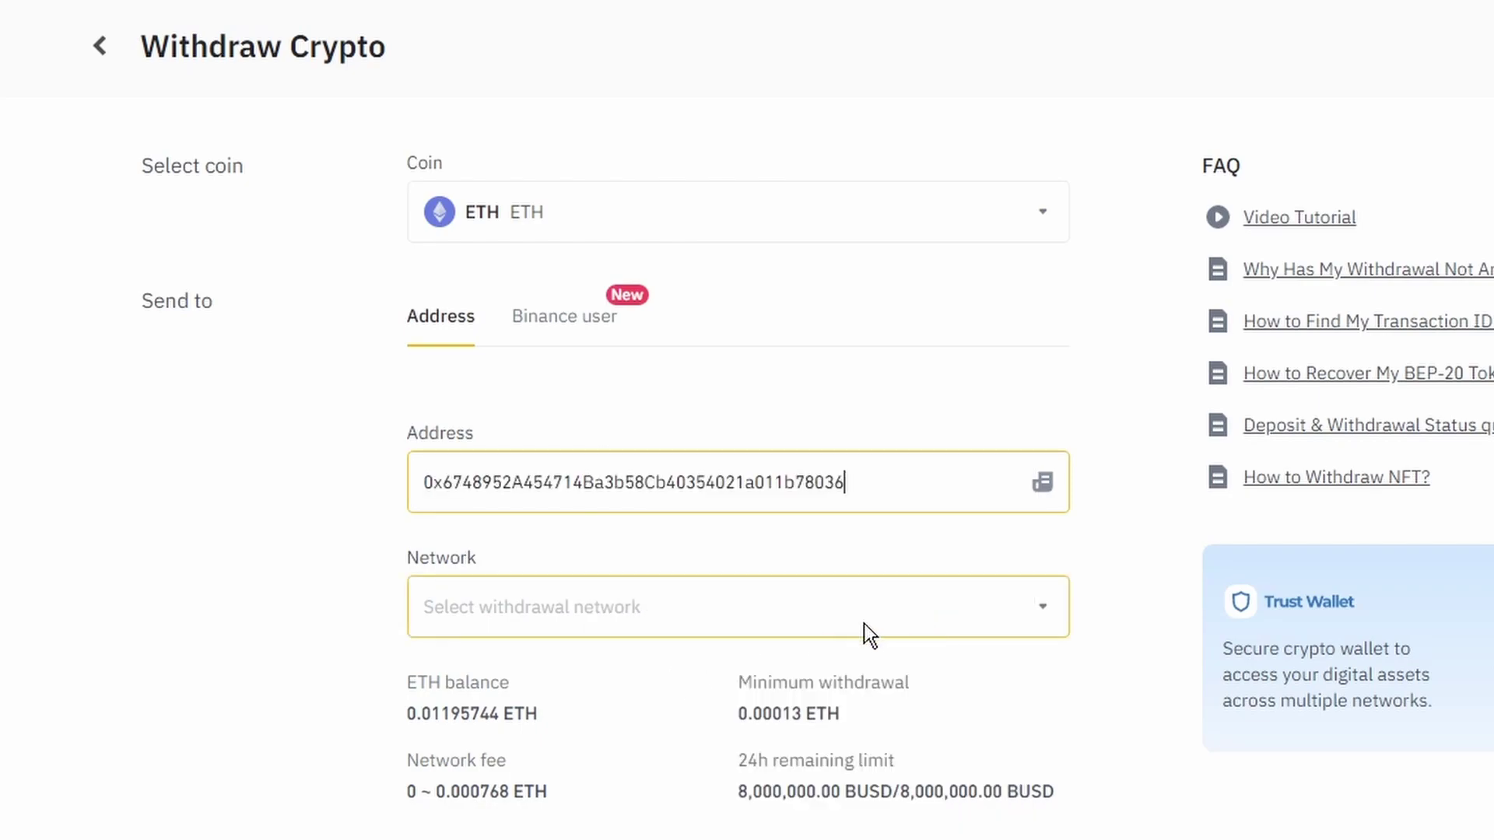
{"action": "left_click", "coordinate": [754, 619]}
{"action": "left_click", "coordinate": [892, 539]}
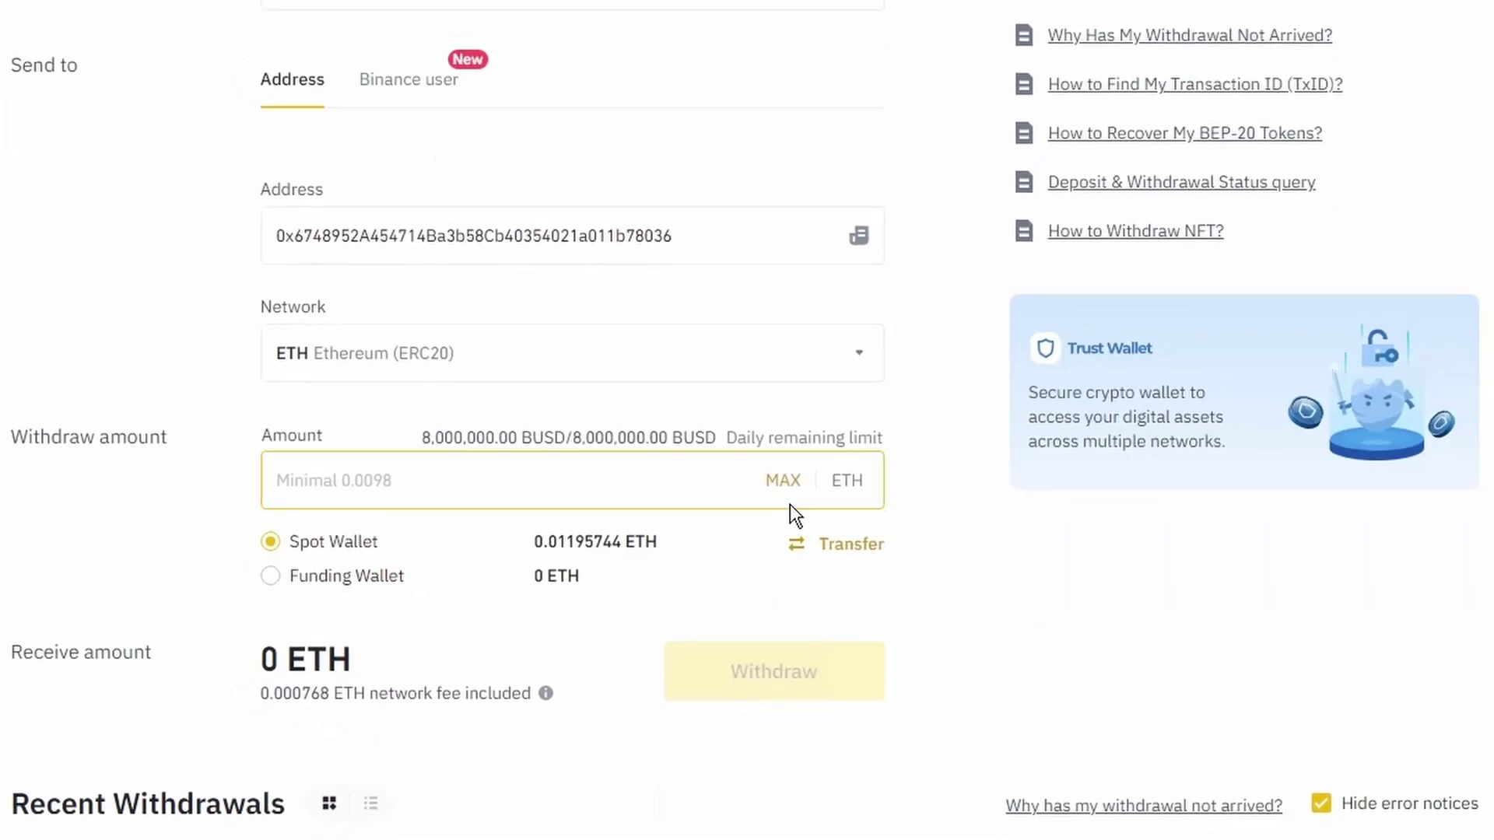
Step: Withdraw the maximum 0.01195744 ETH, continuing through confirmation and security verification
{"action": "left_click_drag", "start_coordinate": [766, 483], "coordinate": [778, 496]}
{"action": "left_click", "coordinate": [774, 488]}
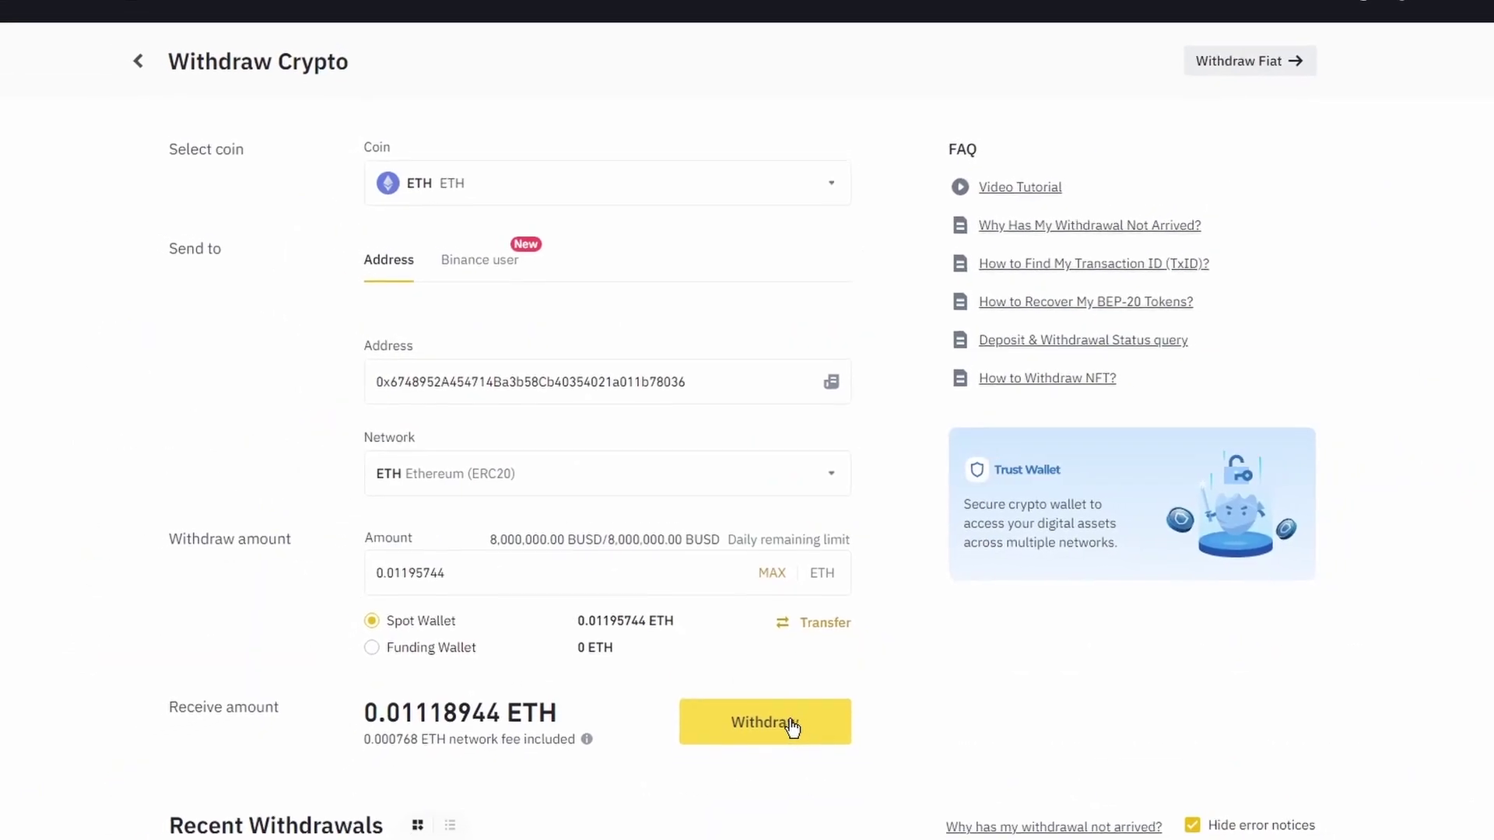
{"action": "left_click", "coordinate": [785, 723]}
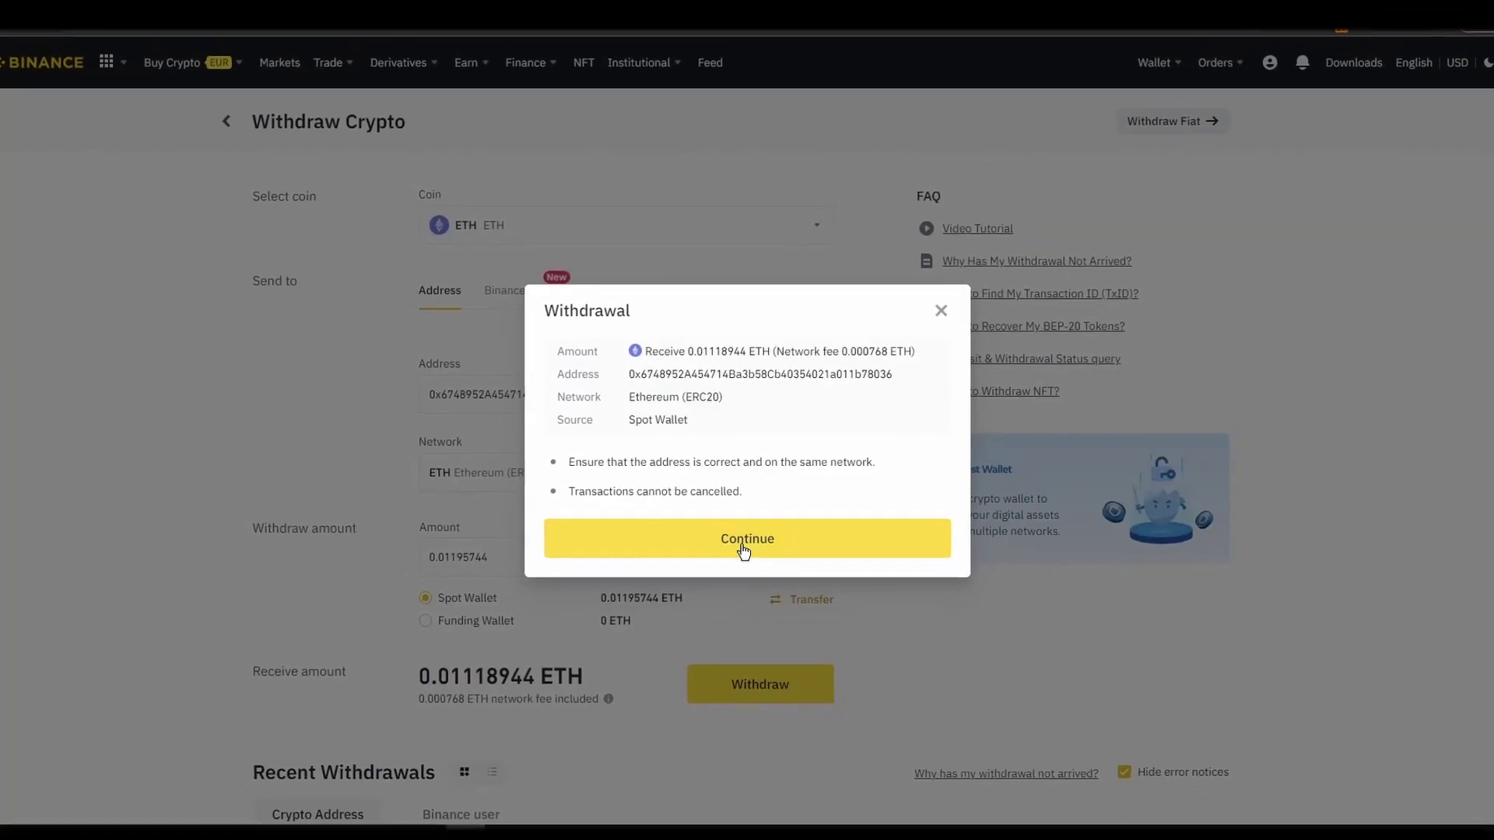
{"action": "left_click", "coordinate": [743, 548]}
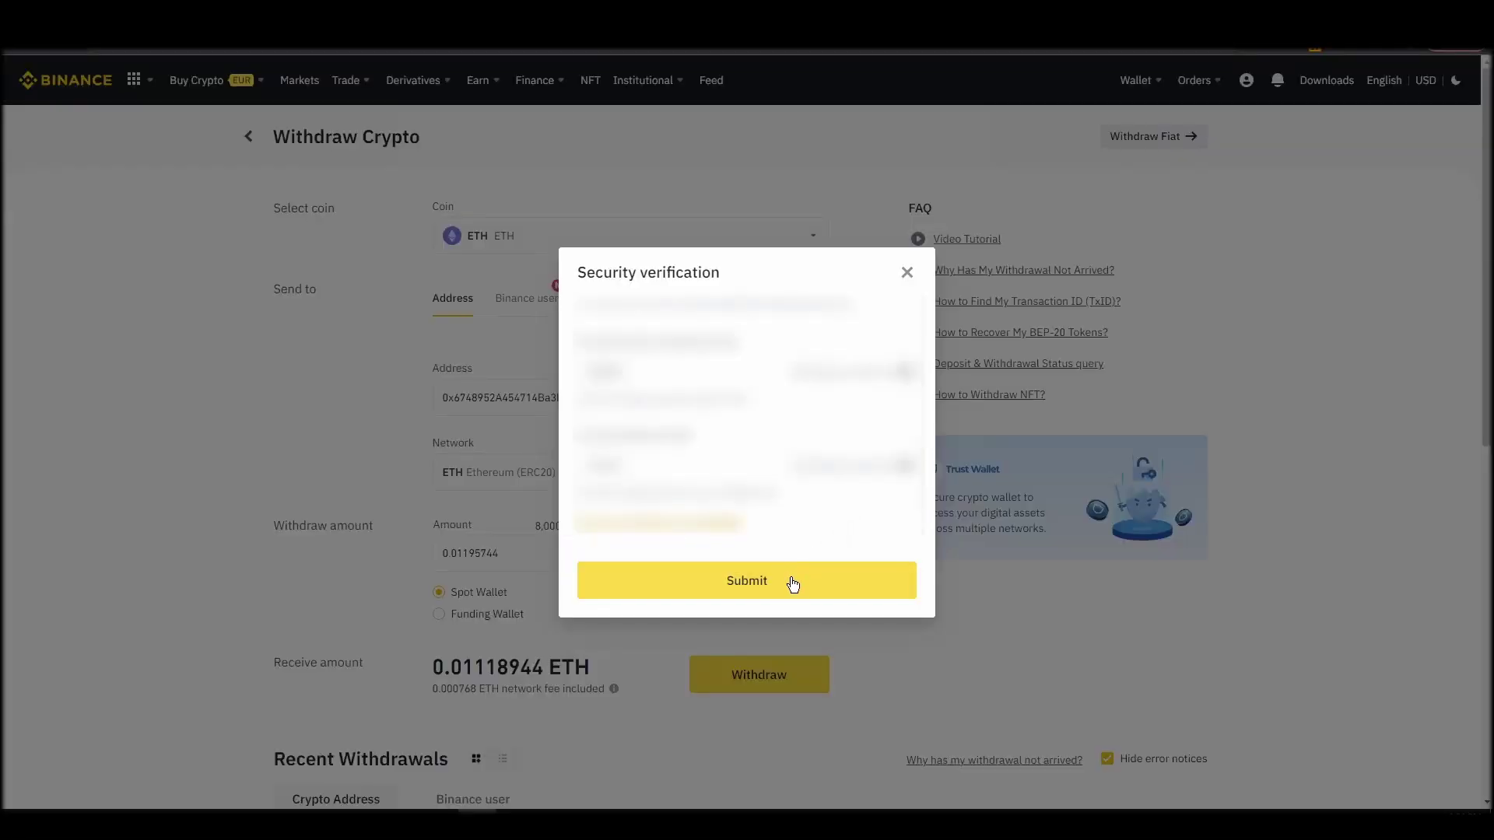
{"action": "left_click", "coordinate": [792, 583]}
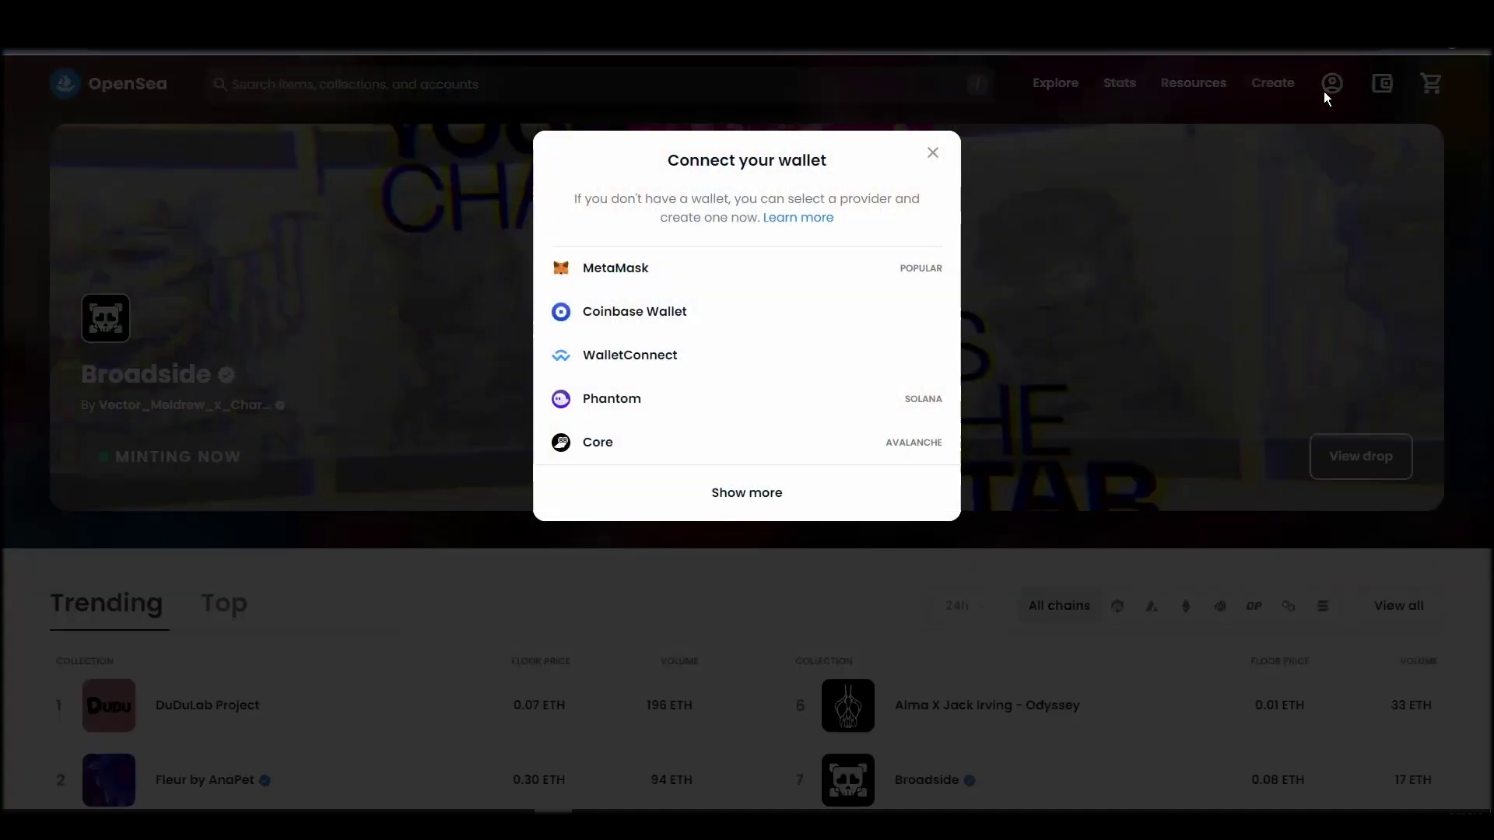
Step: Connect MetaMask Account 1 to OpenSea, accept the terms and sign the welcome message
{"action": "left_click", "coordinate": [654, 270]}
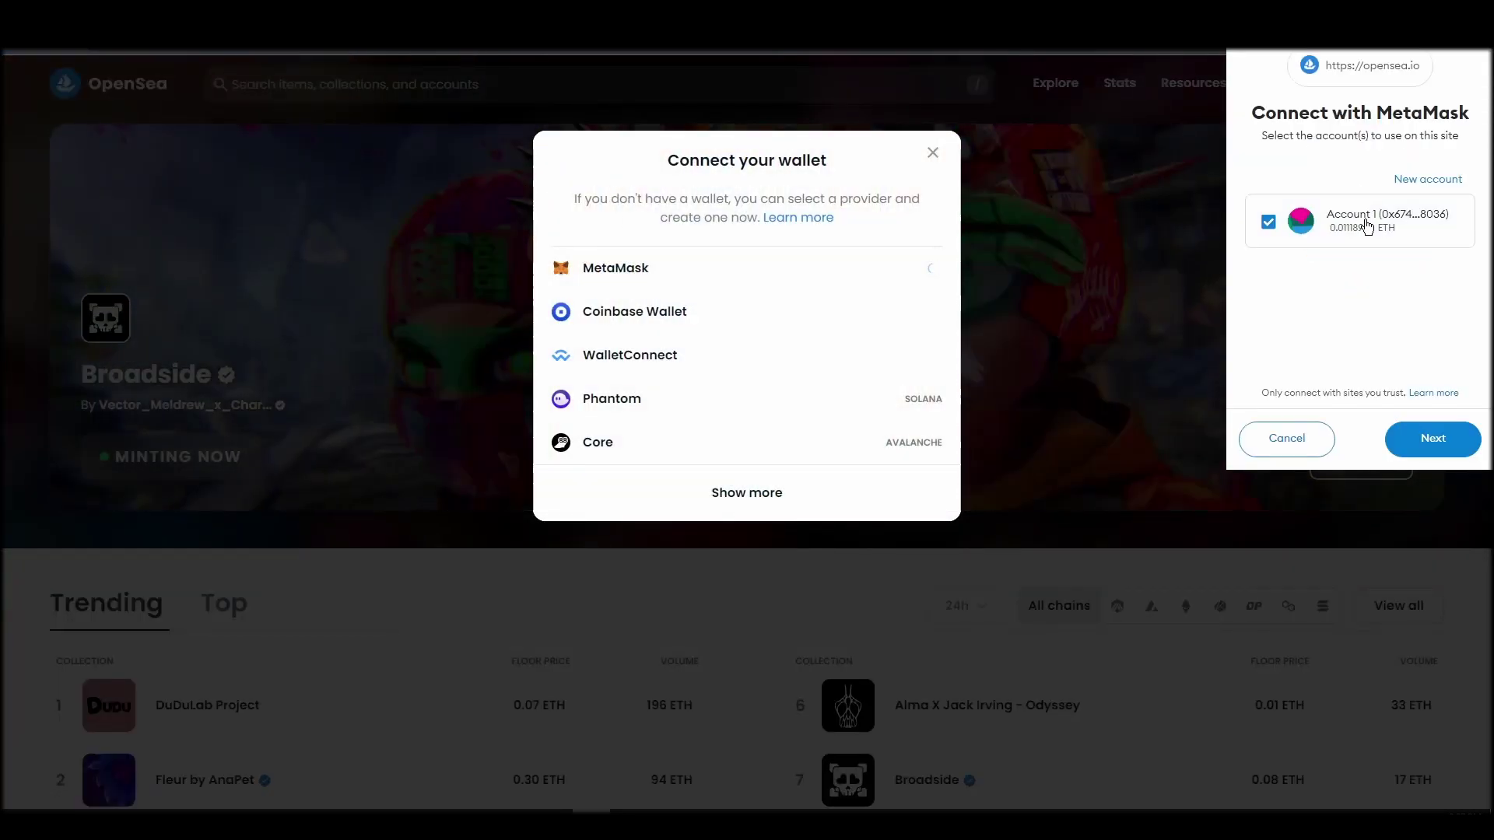
{"action": "left_click", "coordinate": [1440, 442]}
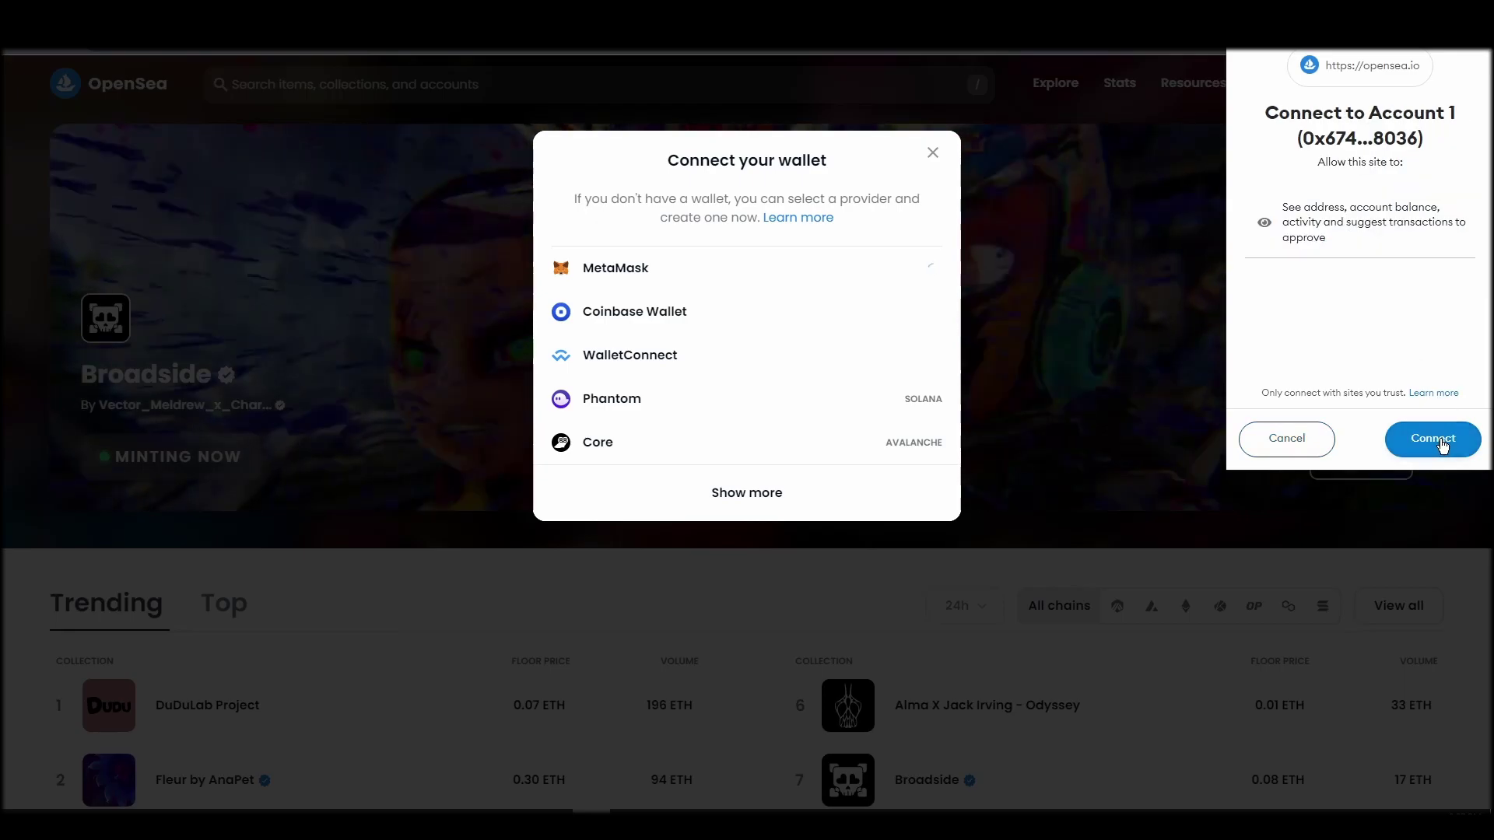
{"action": "left_click", "coordinate": [1440, 440]}
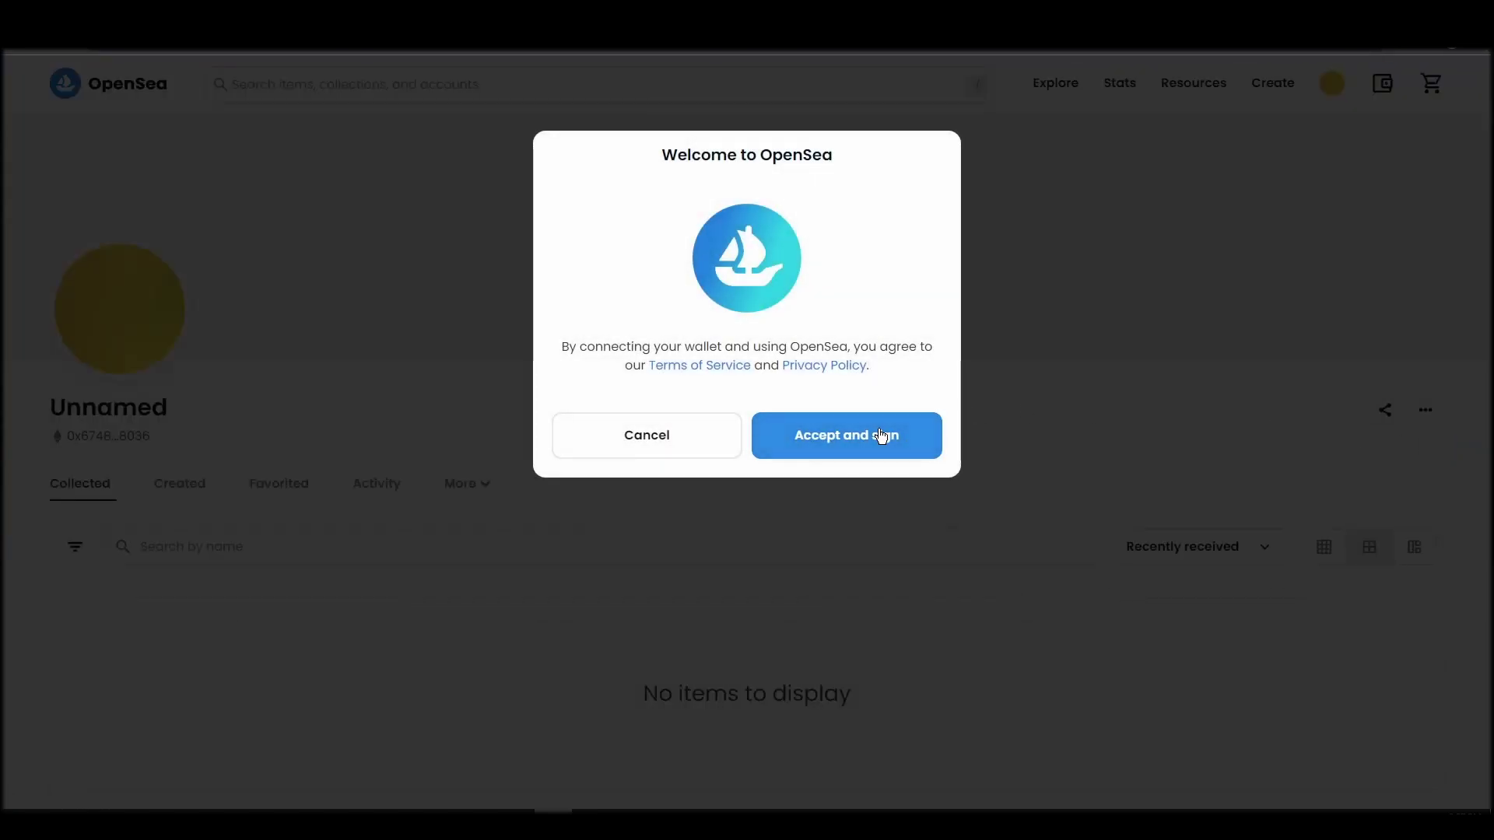
{"action": "left_click", "coordinate": [881, 437]}
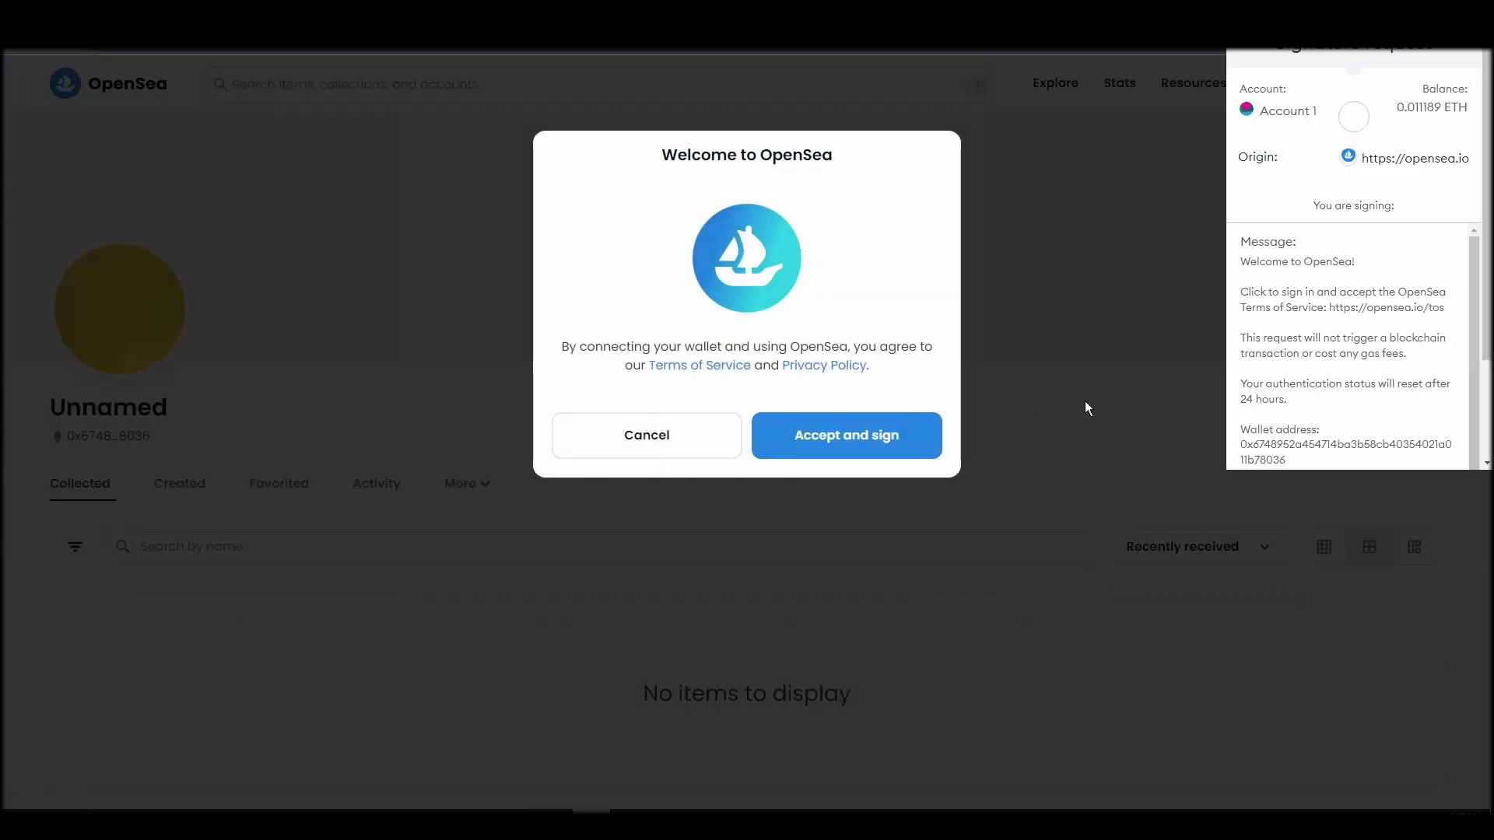
{"action": "scroll", "coordinate": [1407, 352], "scroll_direction": "down", "scroll_amount": 3}
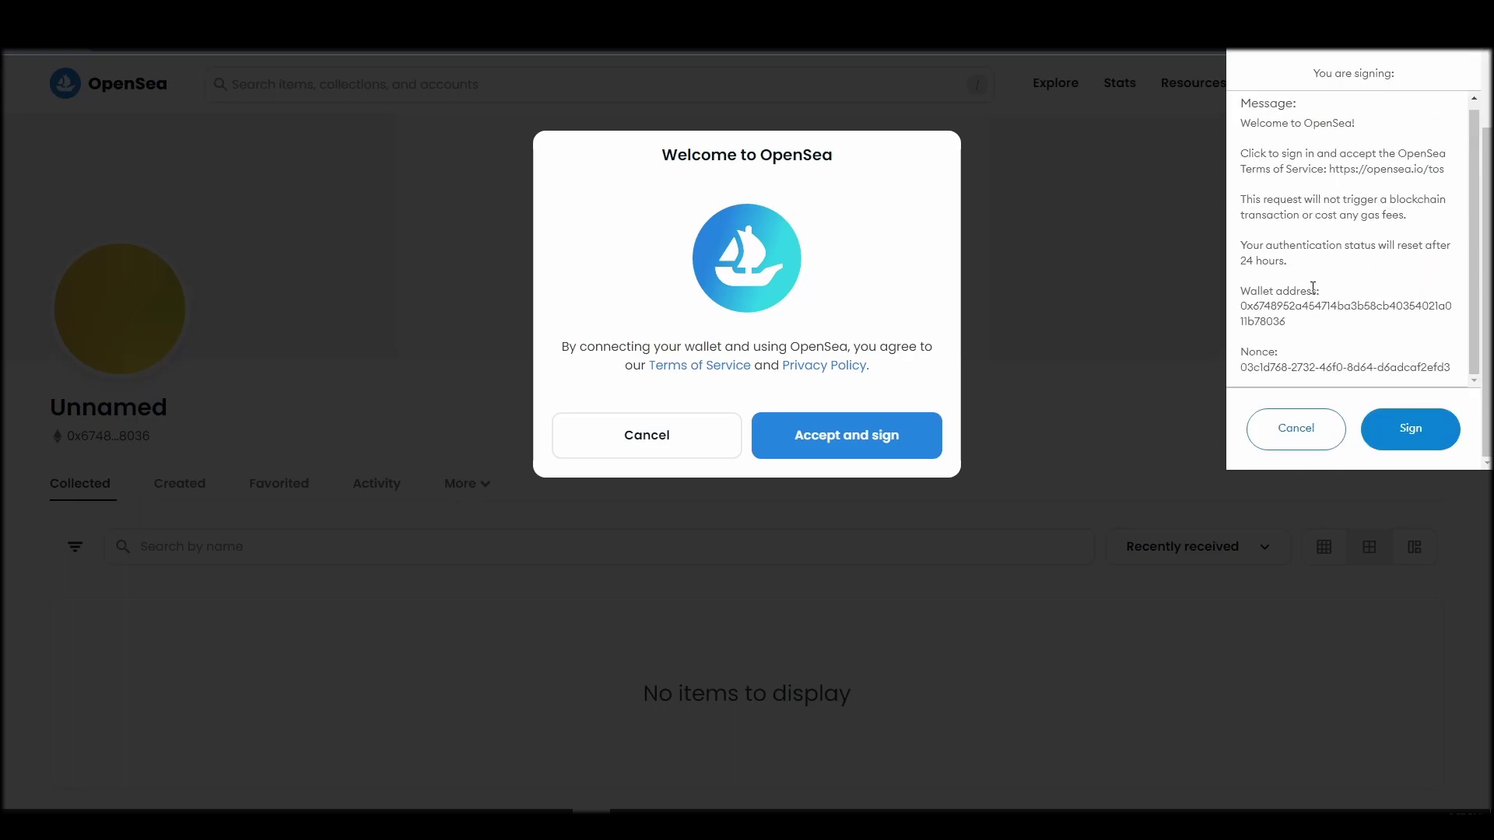
{"action": "left_click", "coordinate": [1412, 428]}
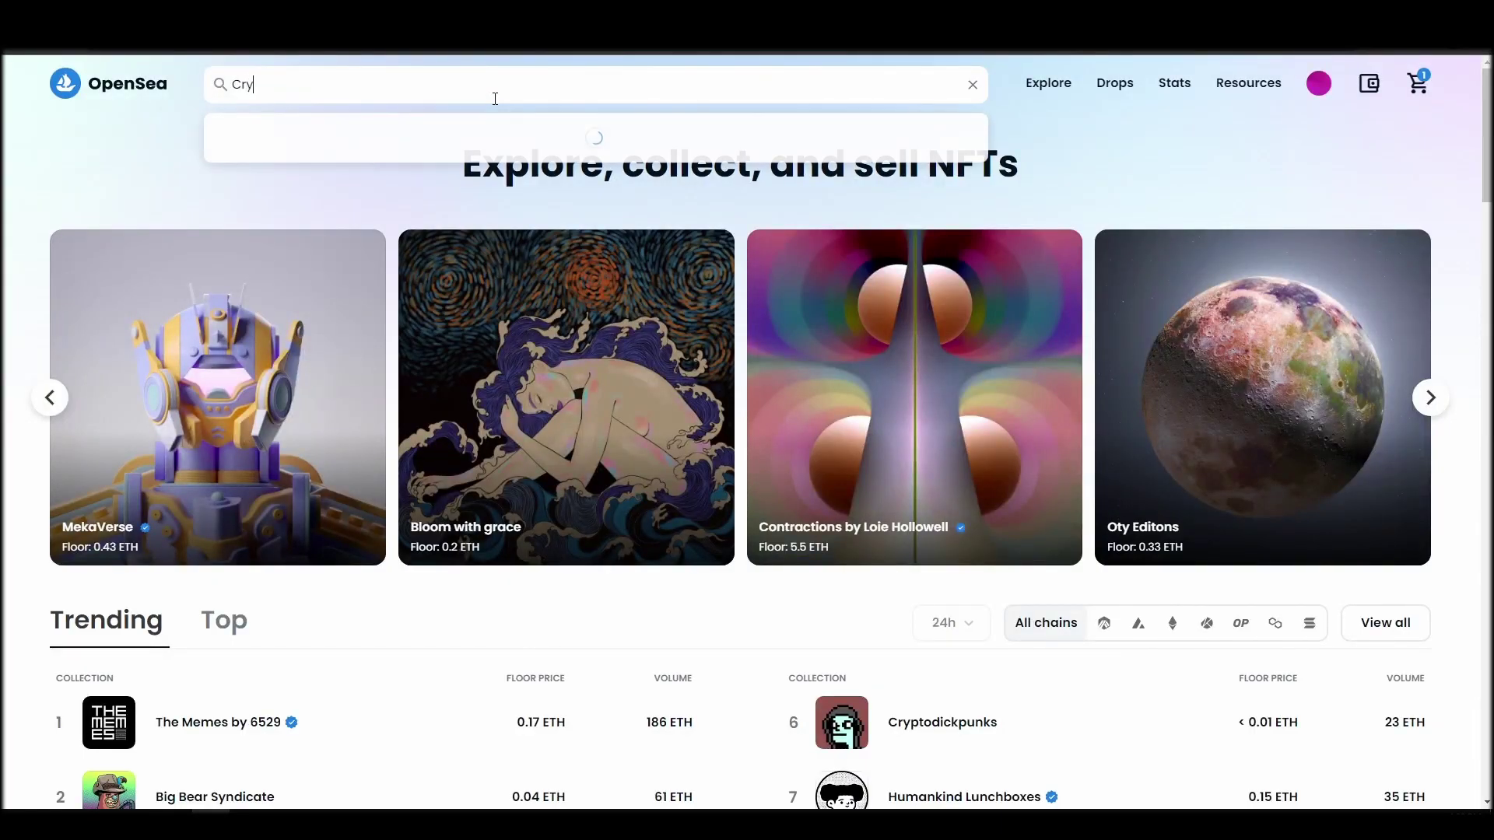
Step: Search 'CryptoPunks', open the collection, and scroll to open CryptoPunk #1010
{"action": "type", "text": "o"}
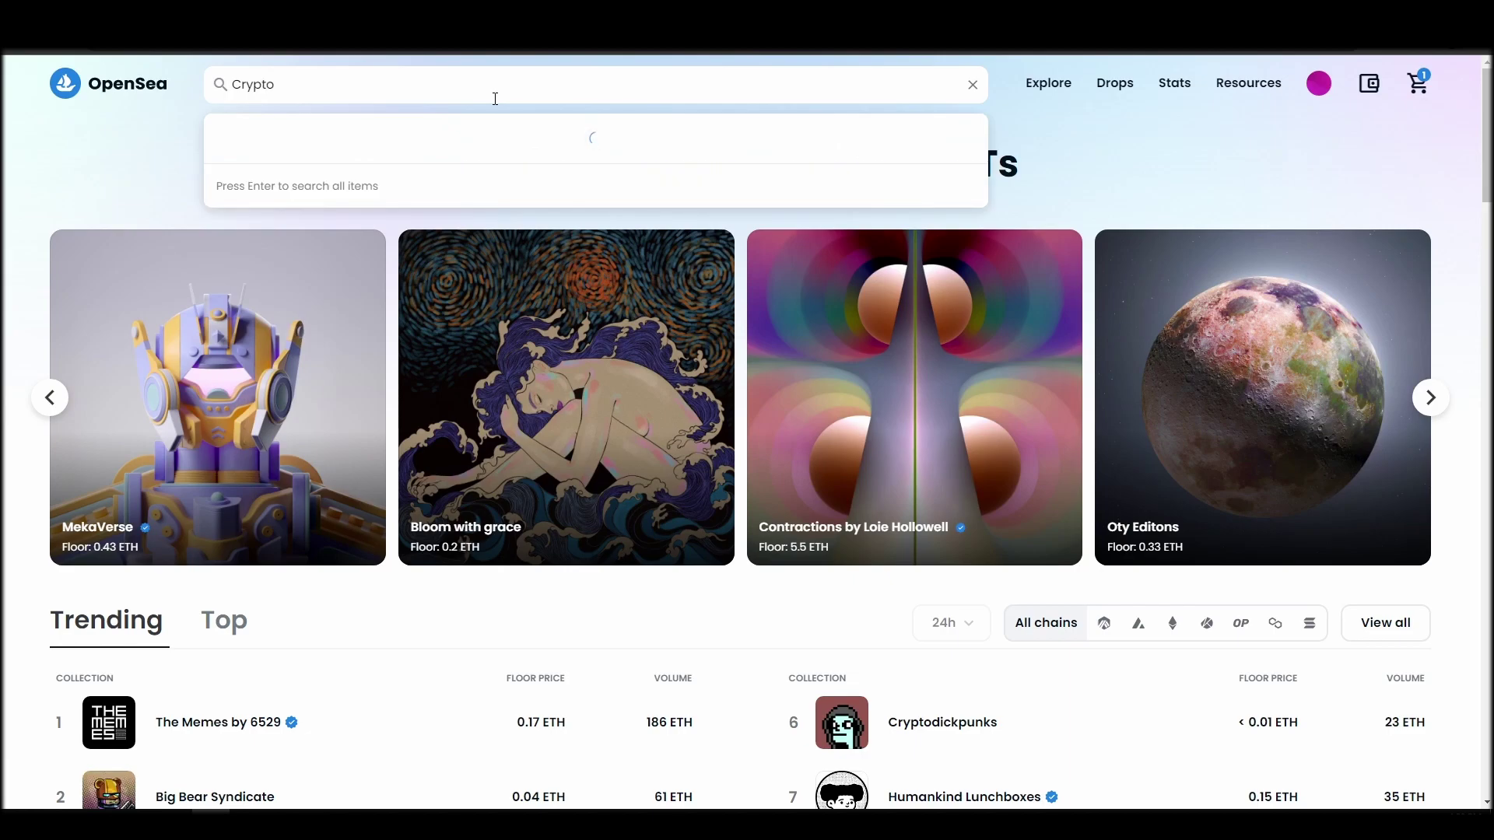
{"action": "type", "text": "Punks"}
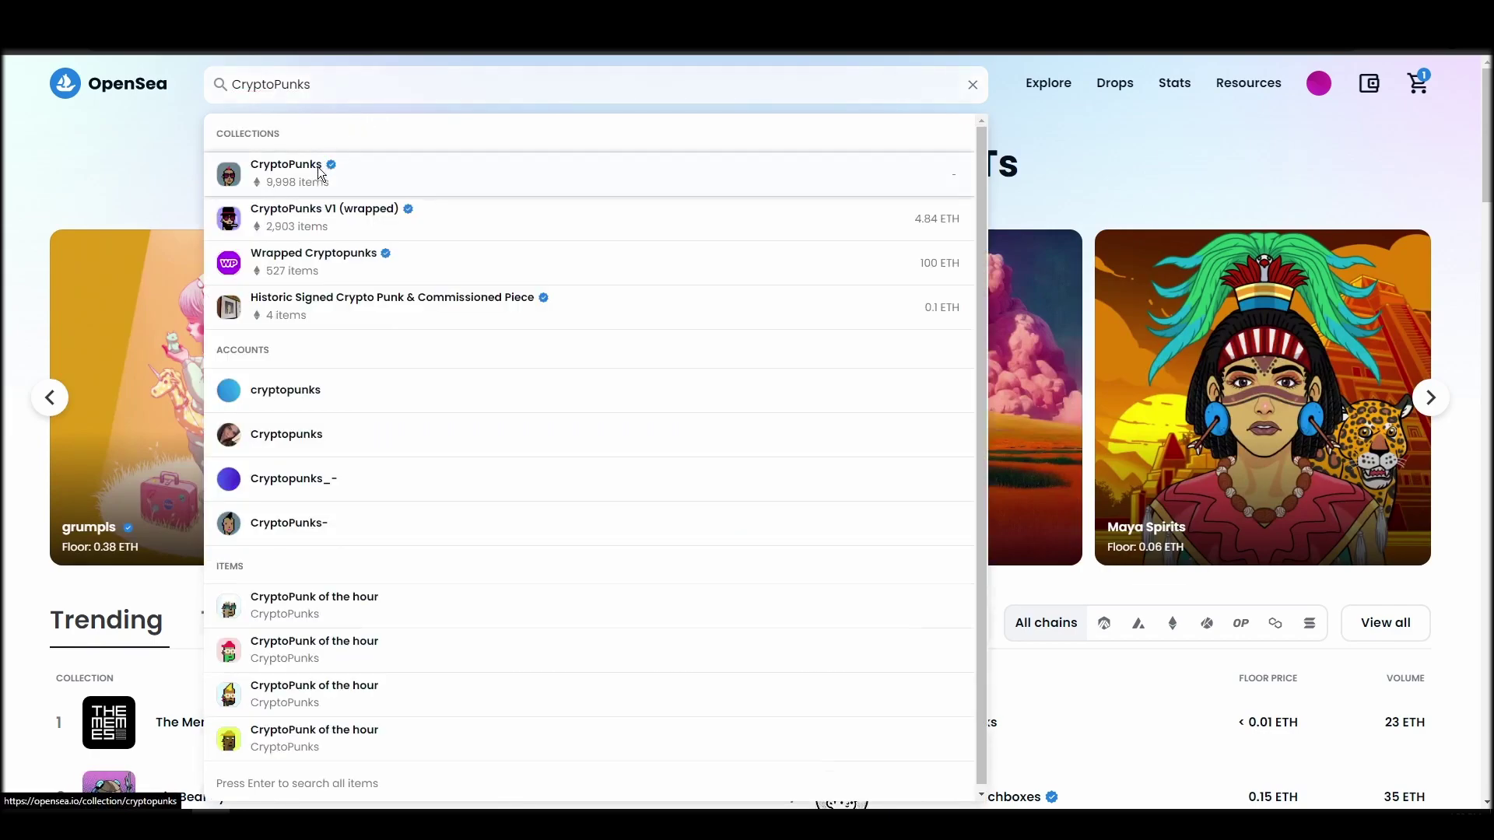
{"action": "left_click", "coordinate": [318, 167]}
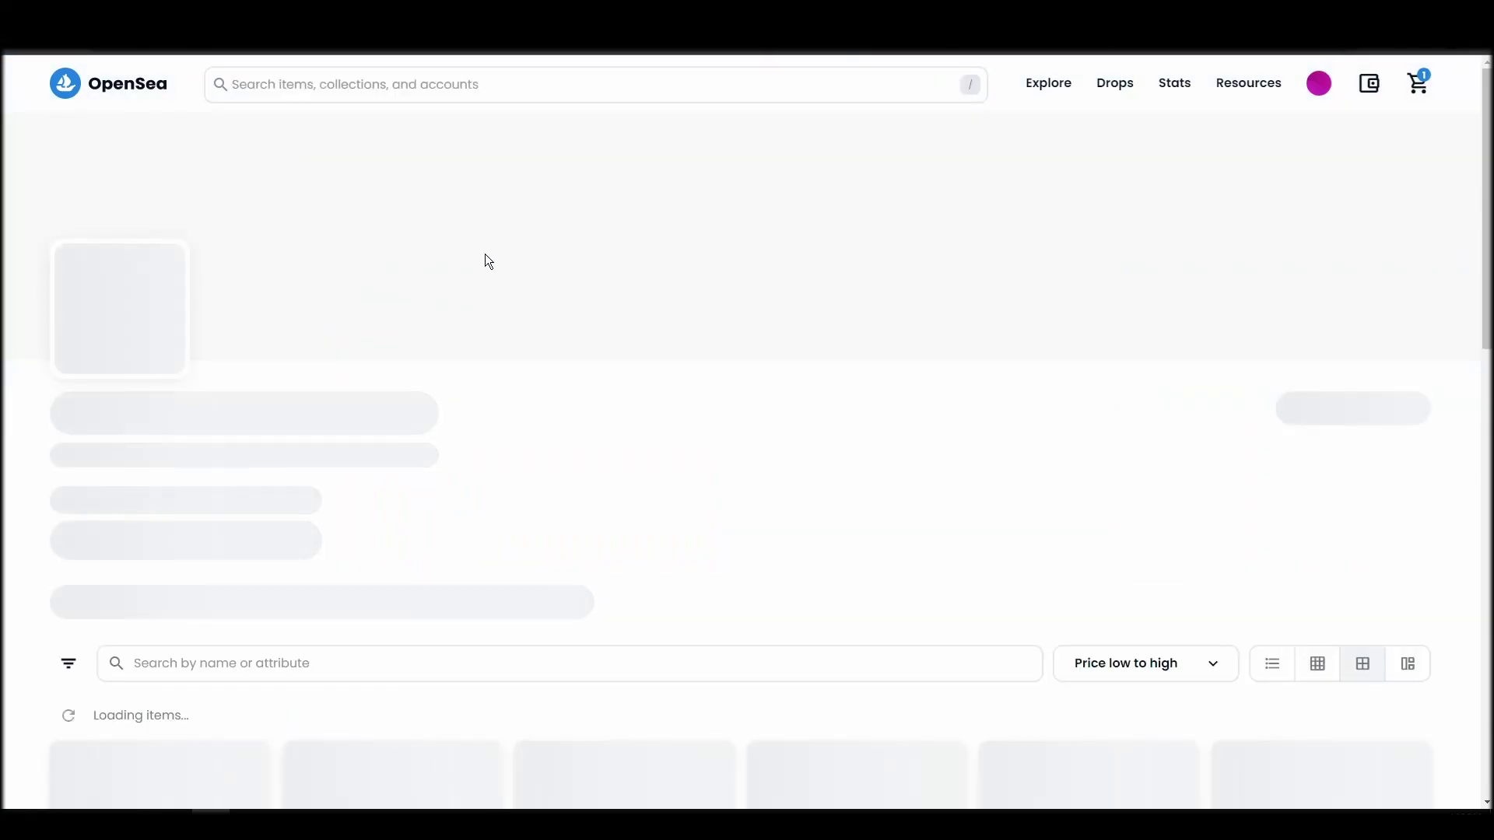
{"action": "scroll", "coordinate": [561, 313], "scroll_direction": "down", "scroll_amount": 4}
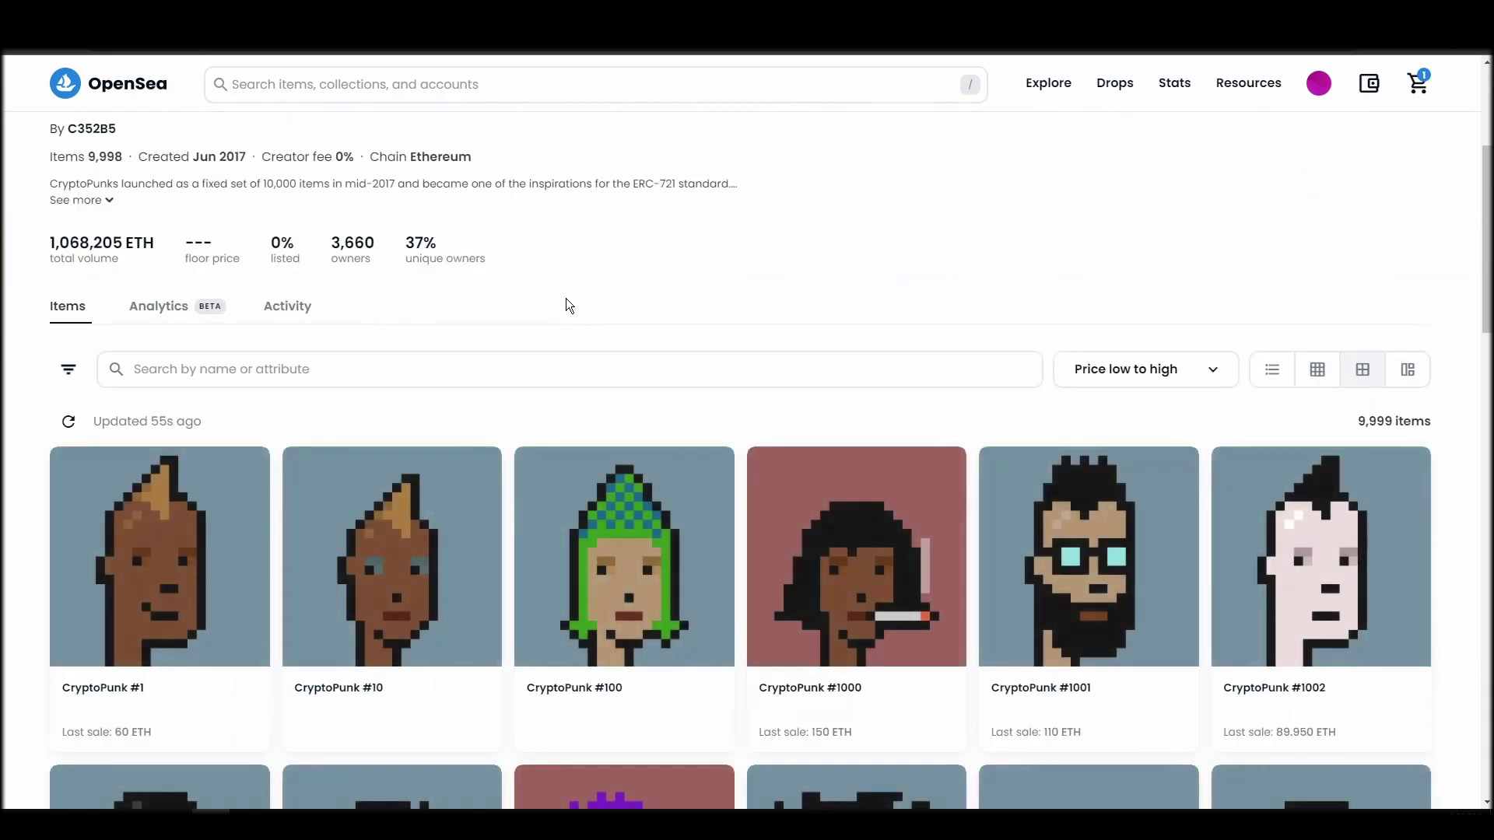
{"action": "scroll", "coordinate": [567, 307], "scroll_direction": "down", "scroll_amount": 7}
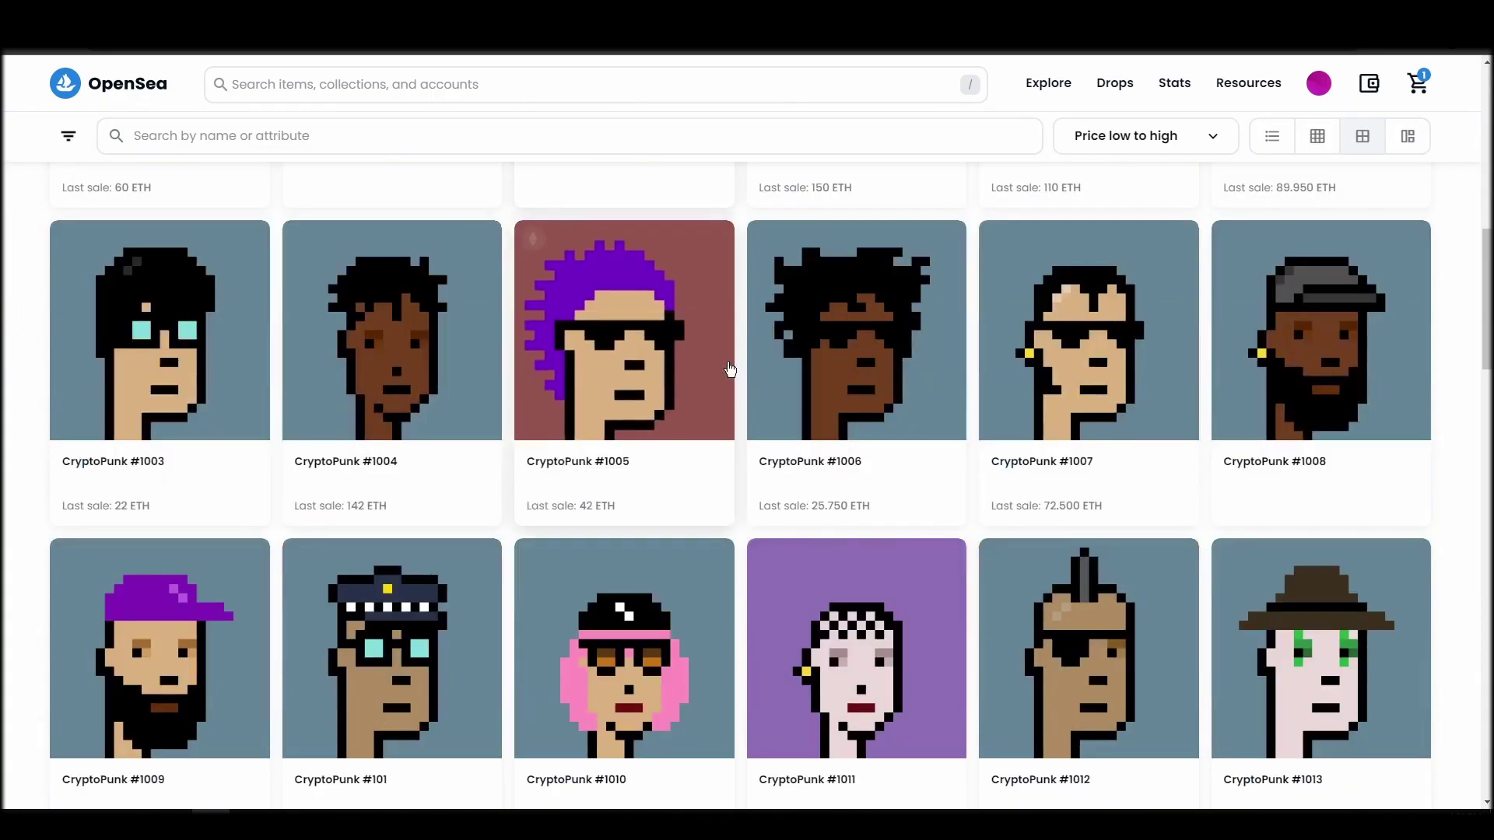
{"action": "scroll", "coordinate": [730, 369], "scroll_direction": "down", "scroll_amount": 3}
{"action": "left_click", "coordinate": [635, 469]}
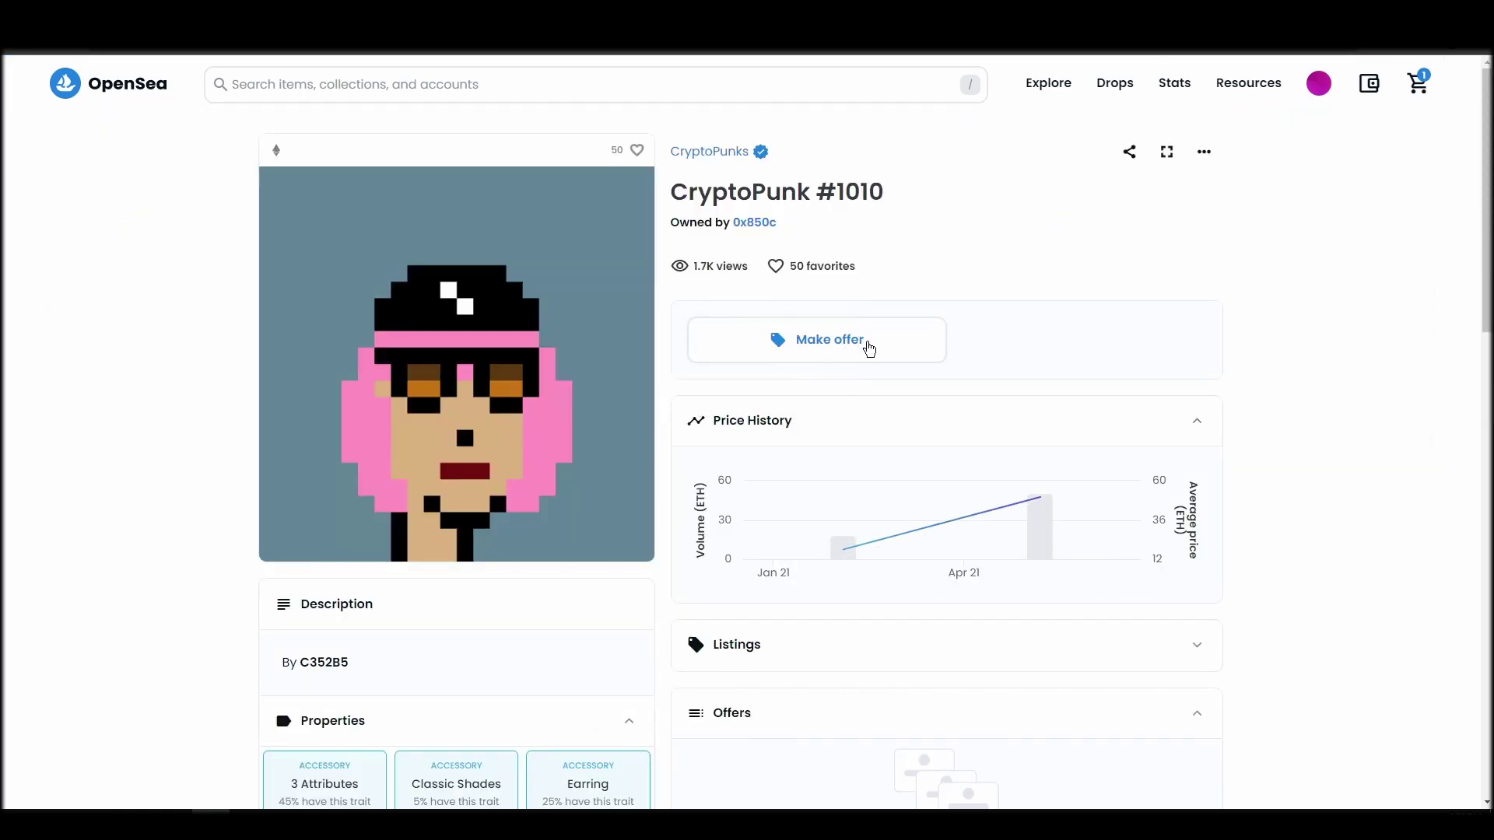
Step: Start an offer on CryptoPunk #1010 priced at 6 USDC instead of WETH
{"action": "left_click", "coordinate": [821, 339]}
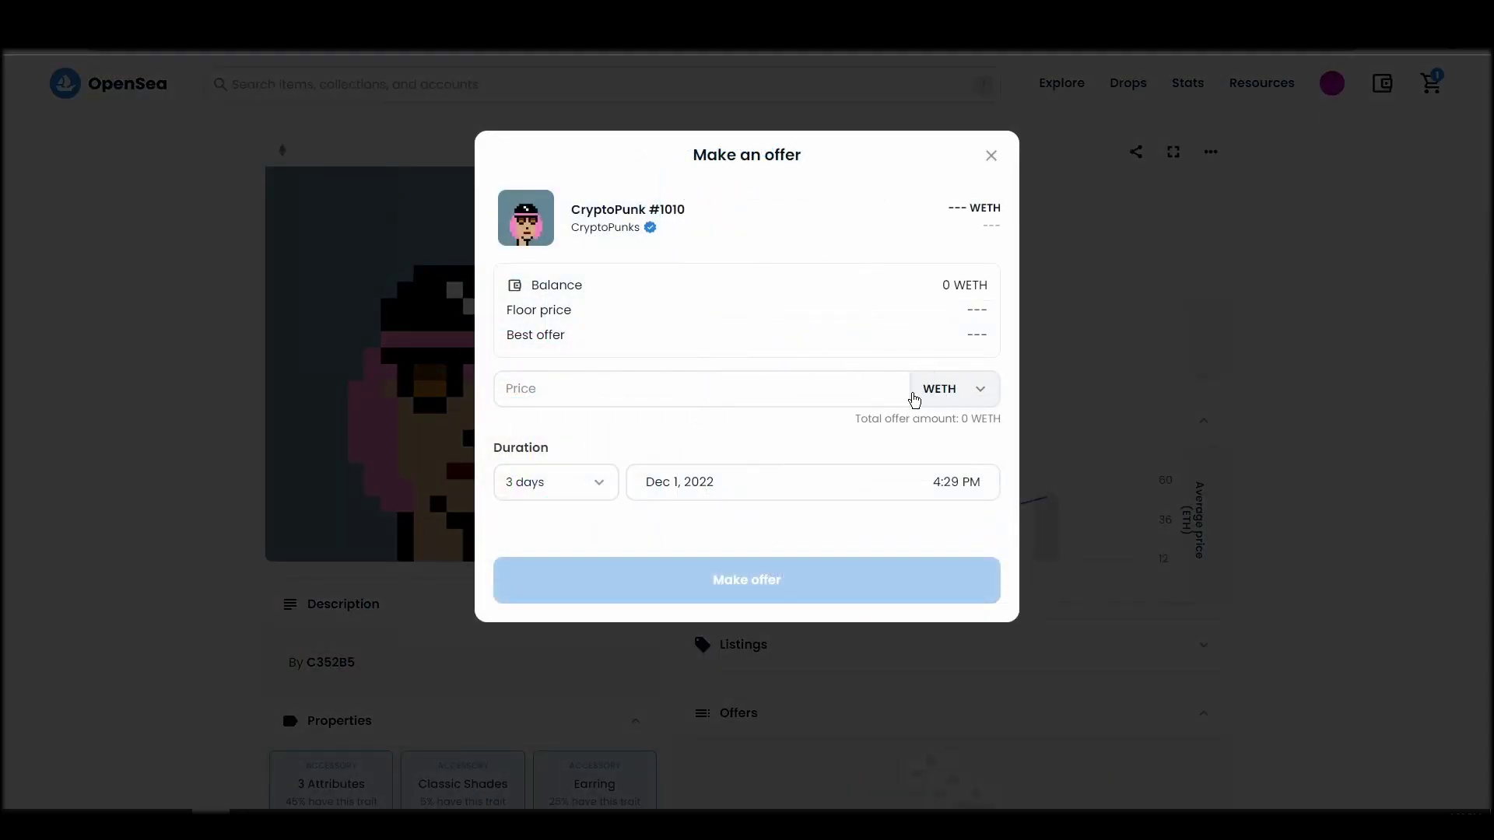
{"action": "left_click", "coordinate": [944, 384]}
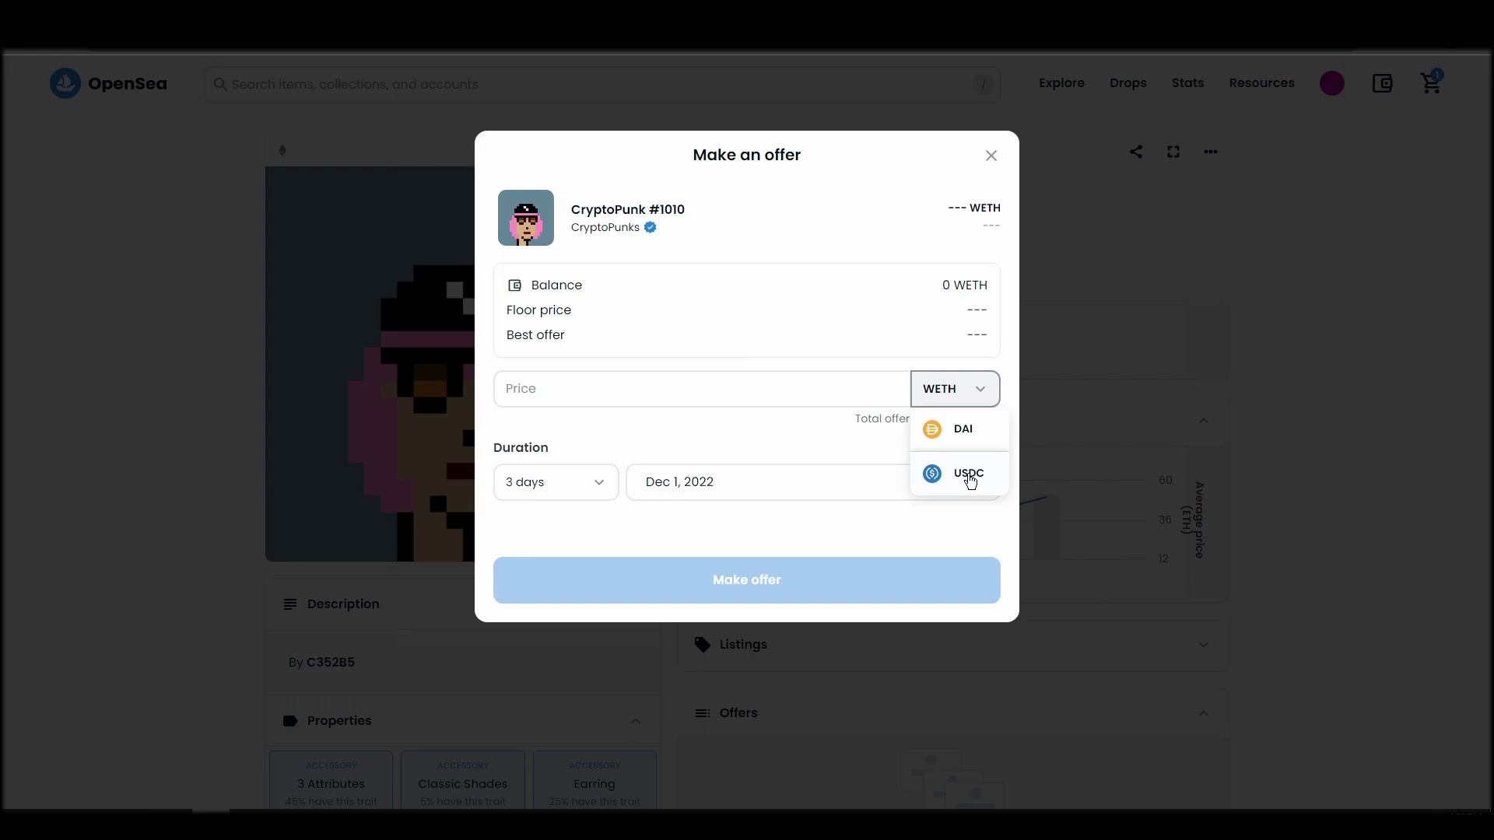
{"action": "left_click", "coordinate": [947, 480]}
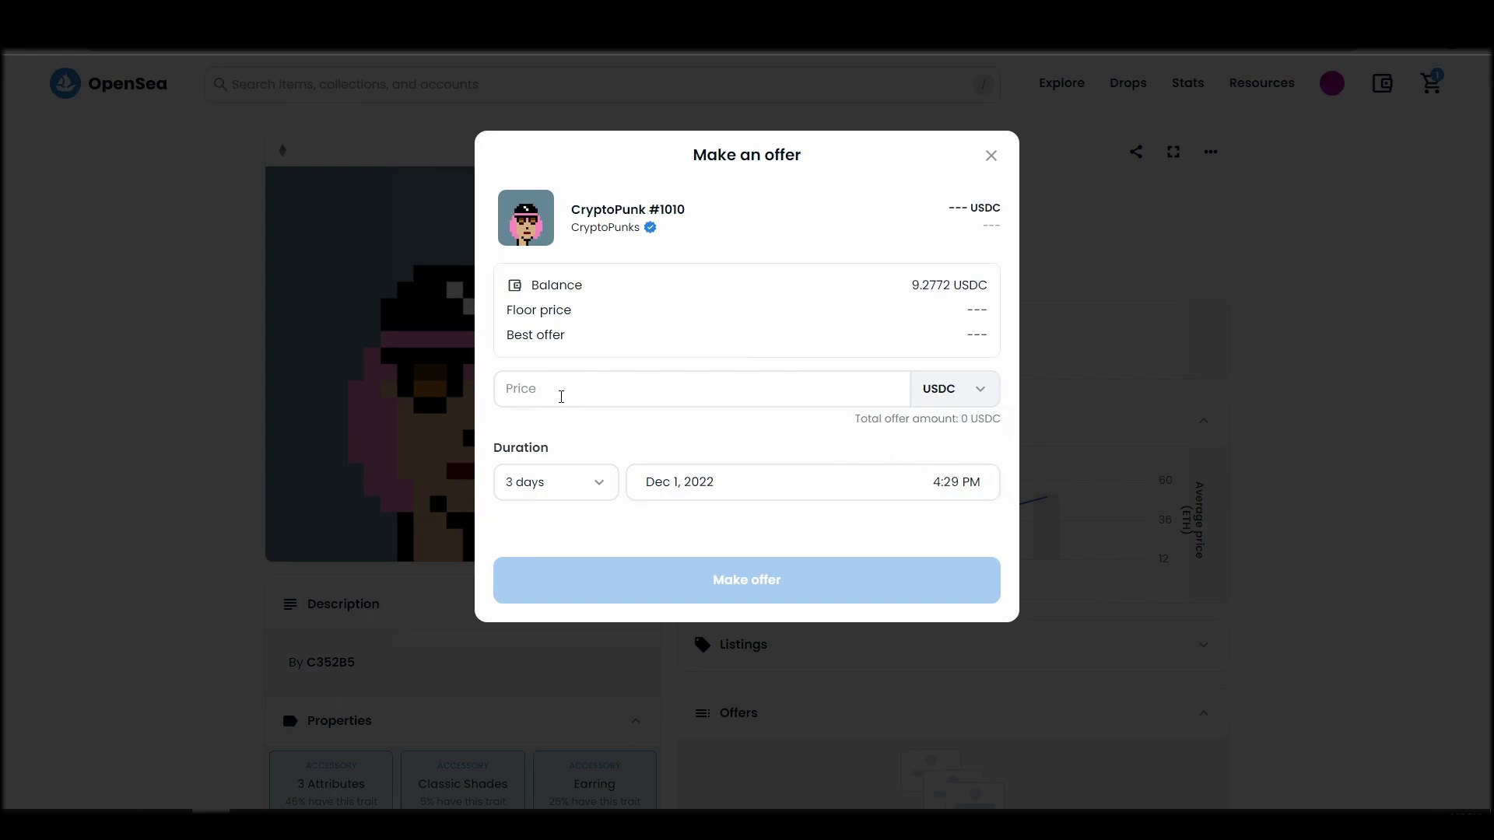
{"action": "left_click", "coordinate": [610, 396]}
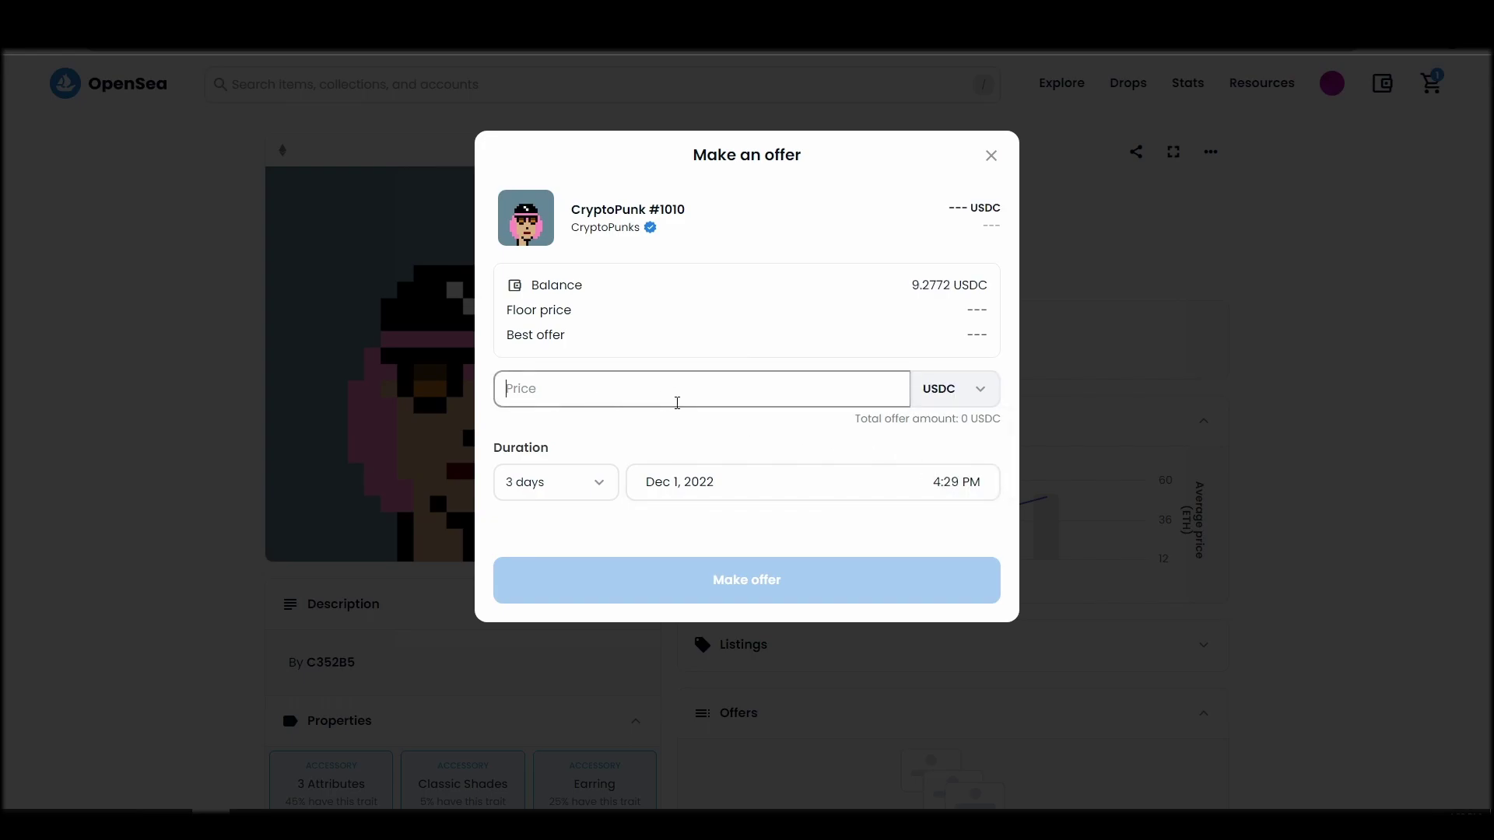
{"action": "type", "text": "6"}
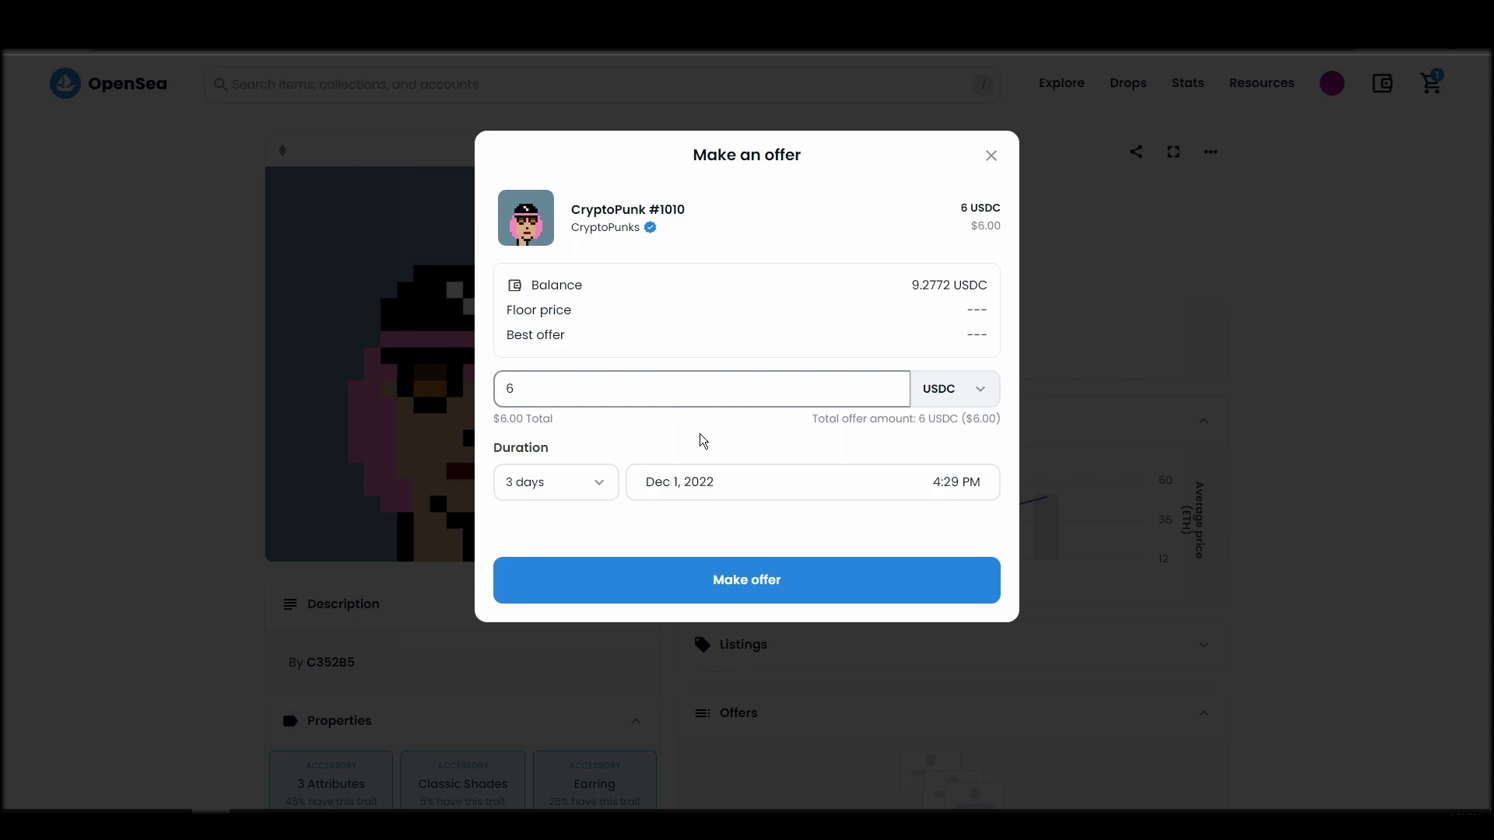